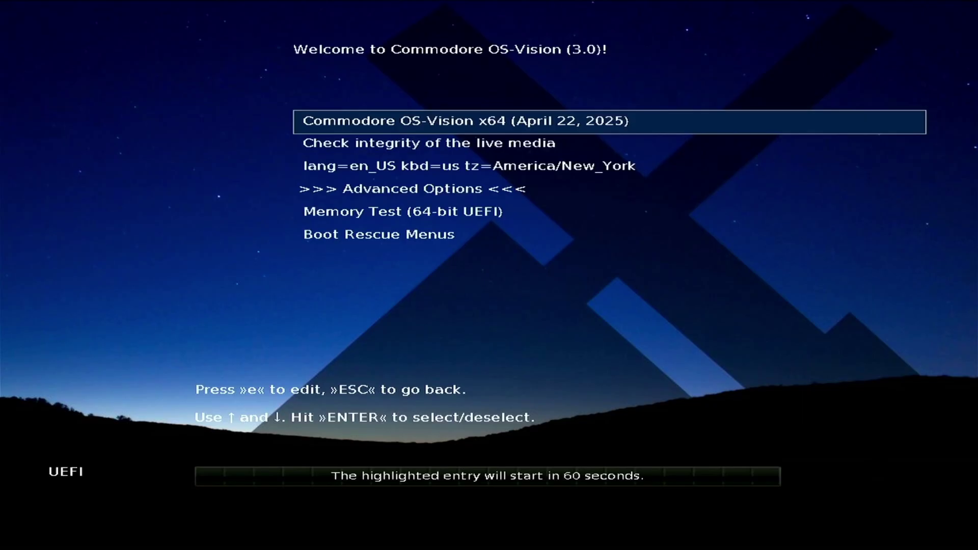
Boot the Commodore OS-Vision x64 live entry from the boot menu.
{"action": "key", "text": "Down"}
{"action": "key", "text": "Up"}
{"action": "key", "text": "Return"}
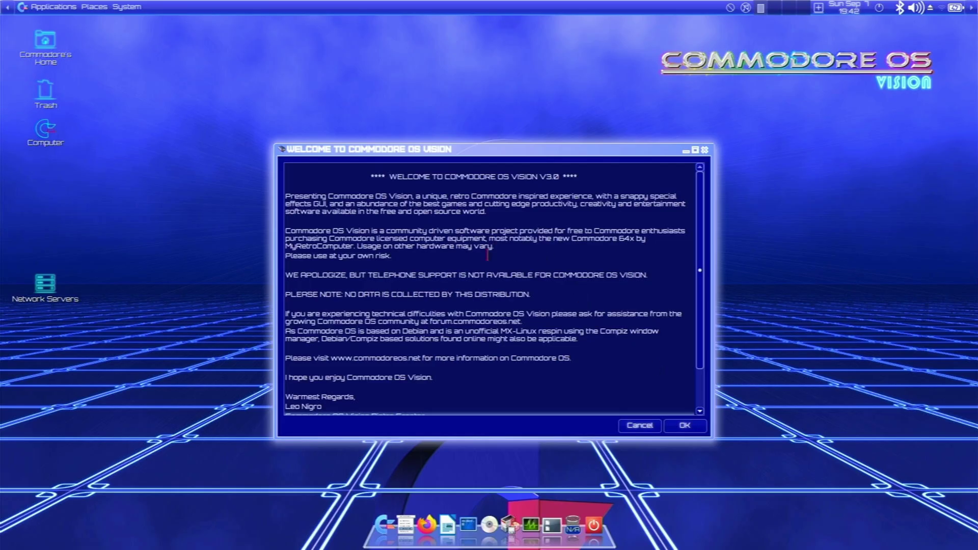
Read through the Welcome to Commodore OS Vision V3.0 message and dismiss it.
{"action": "scroll", "coordinate": [488, 253], "scroll_direction": "down", "scroll_amount": 2}
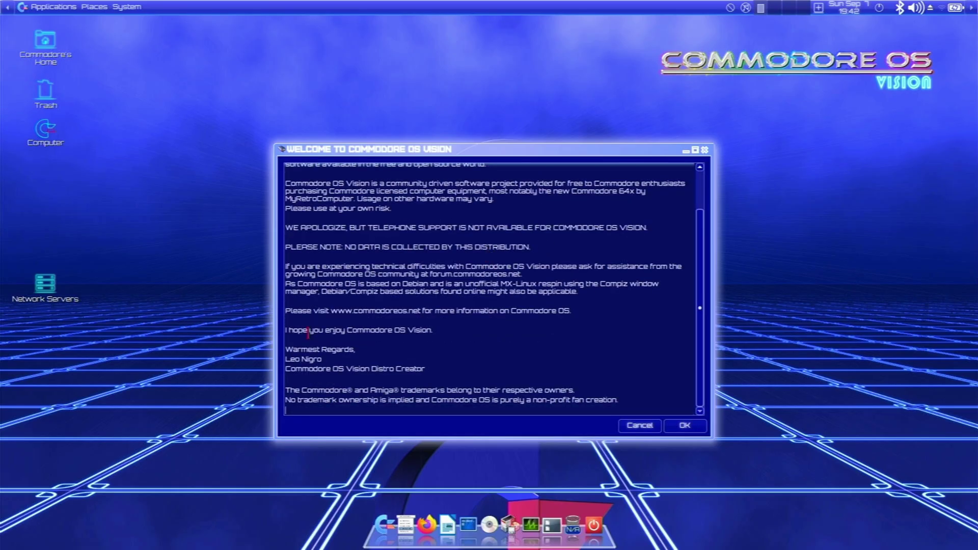
{"action": "scroll", "coordinate": [314, 242], "scroll_direction": "up", "scroll_amount": 2}
{"action": "scroll", "coordinate": [314, 246], "scroll_direction": "down", "scroll_amount": 2}
{"action": "left_click", "coordinate": [685, 426]}
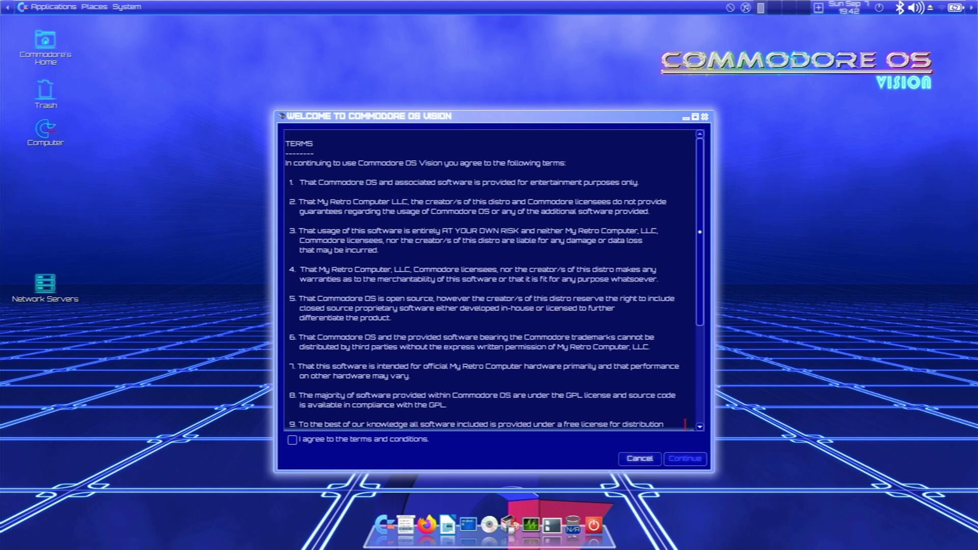
Agree to the terms and conditions and continue to the installer.
{"action": "scroll", "coordinate": [406, 266], "scroll_direction": "down", "scroll_amount": 5}
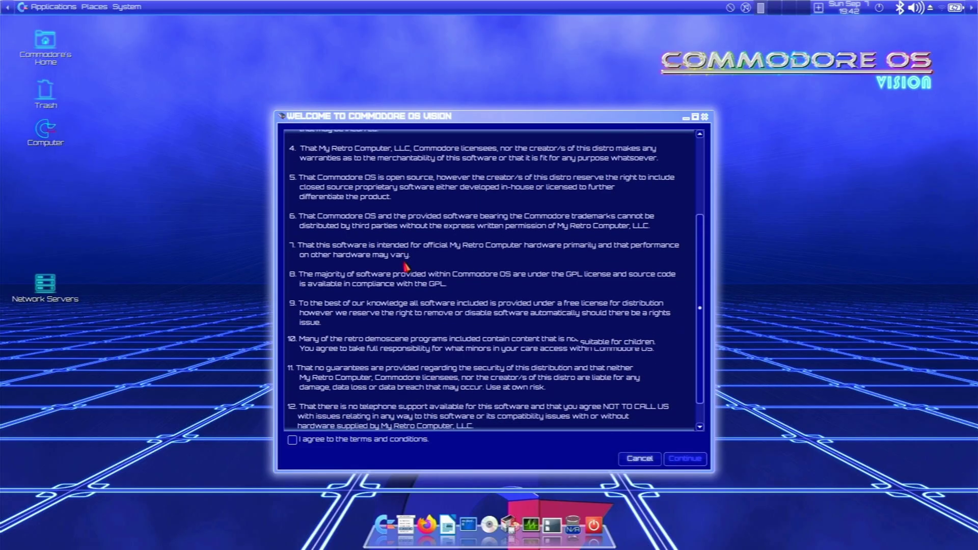
{"action": "left_click", "coordinate": [292, 439]}
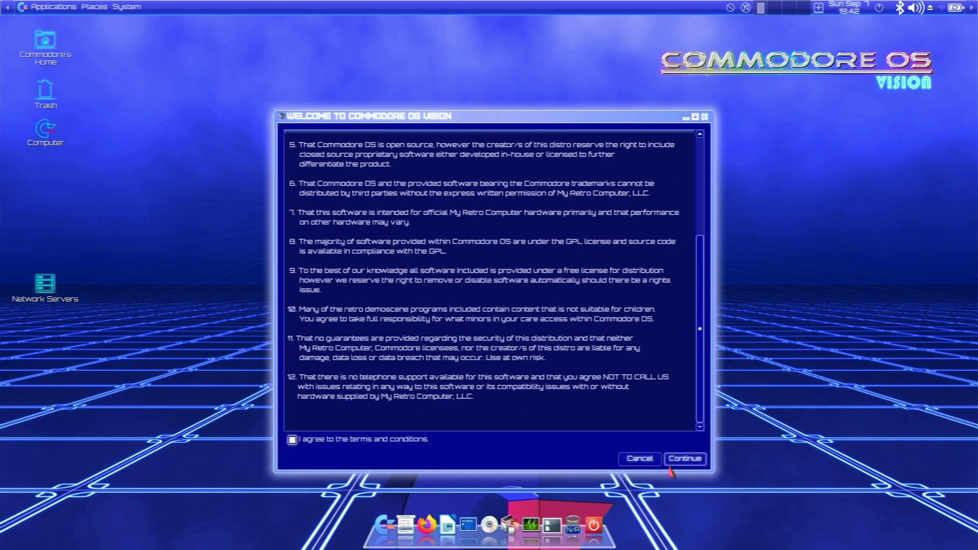
{"action": "left_click", "coordinate": [693, 463]}
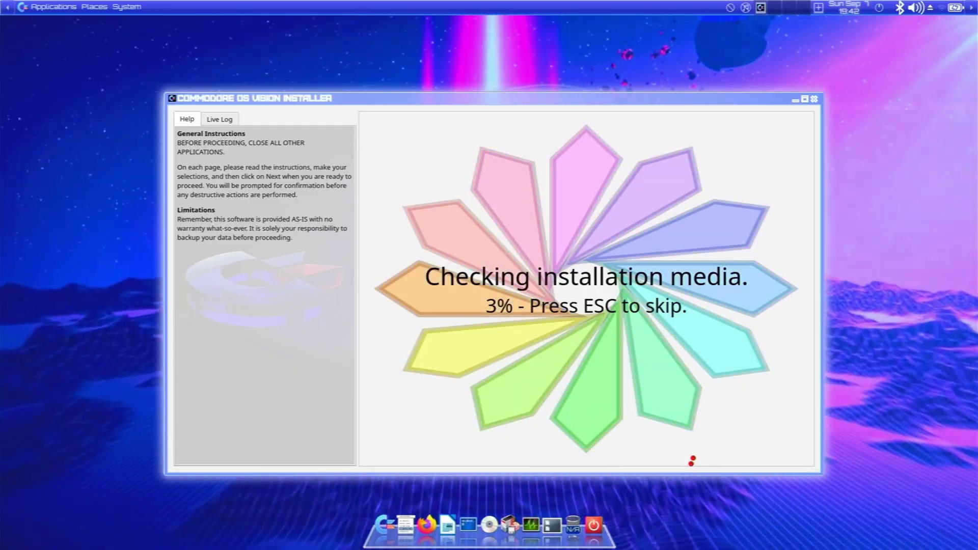
Skip the installation media check and confirm the skip with Yes.
{"action": "key", "text": "Escape"}
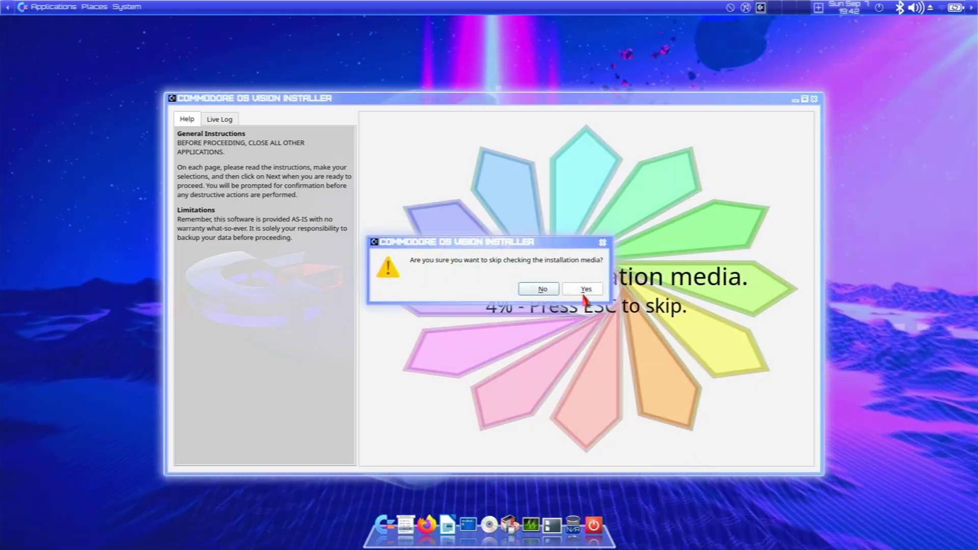
{"action": "left_click", "coordinate": [583, 293]}
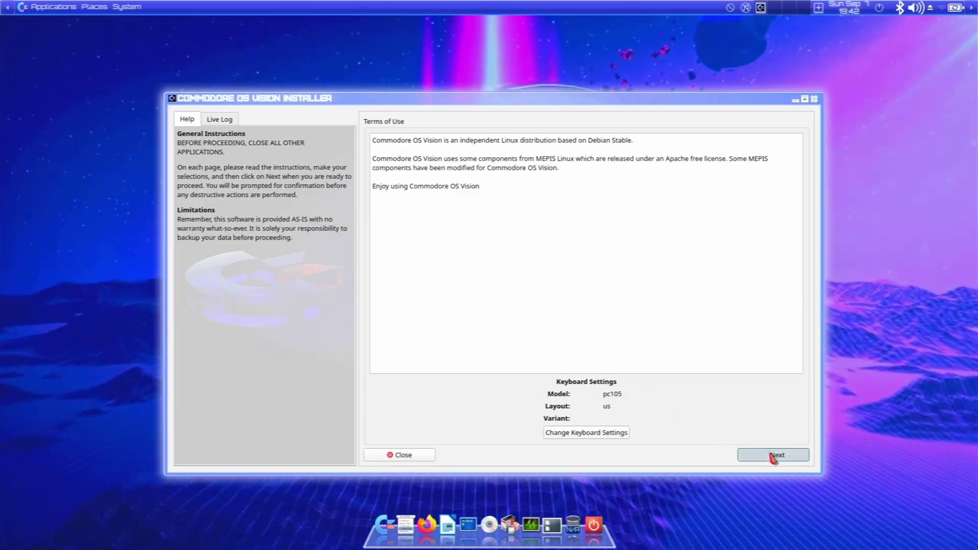
Choose 'Regular install using the entire disk' on sda and start the installation.
{"action": "left_click", "coordinate": [772, 456]}
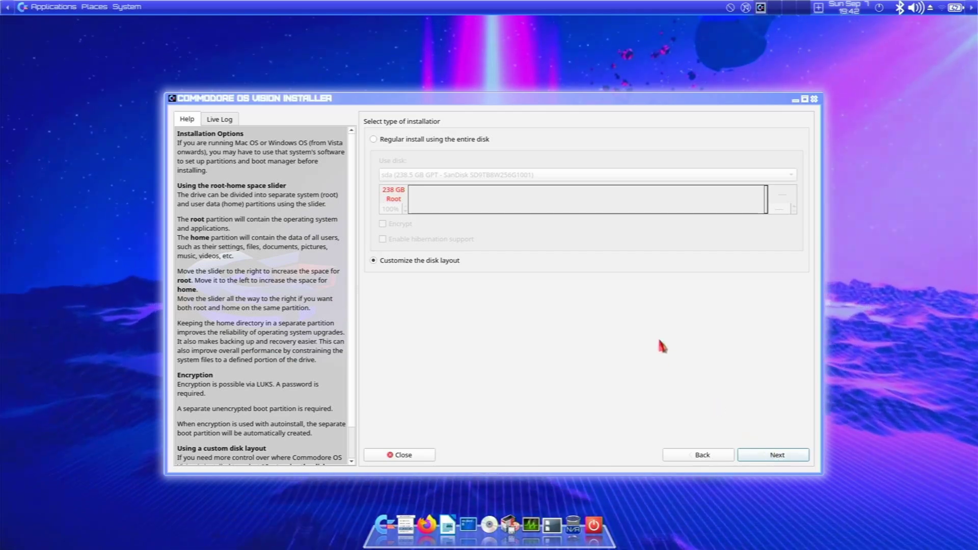
{"action": "left_click", "coordinate": [473, 139]}
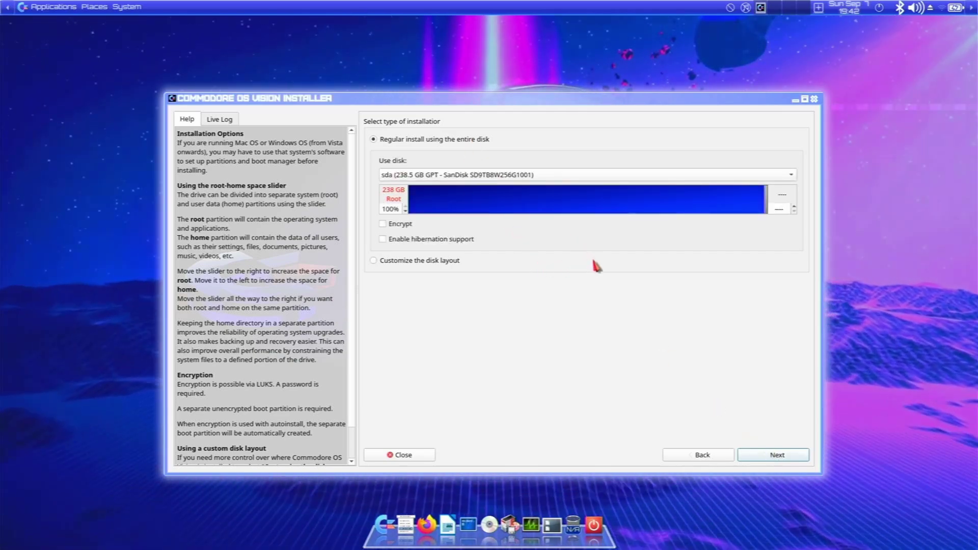
{"action": "left_click", "coordinate": [776, 455]}
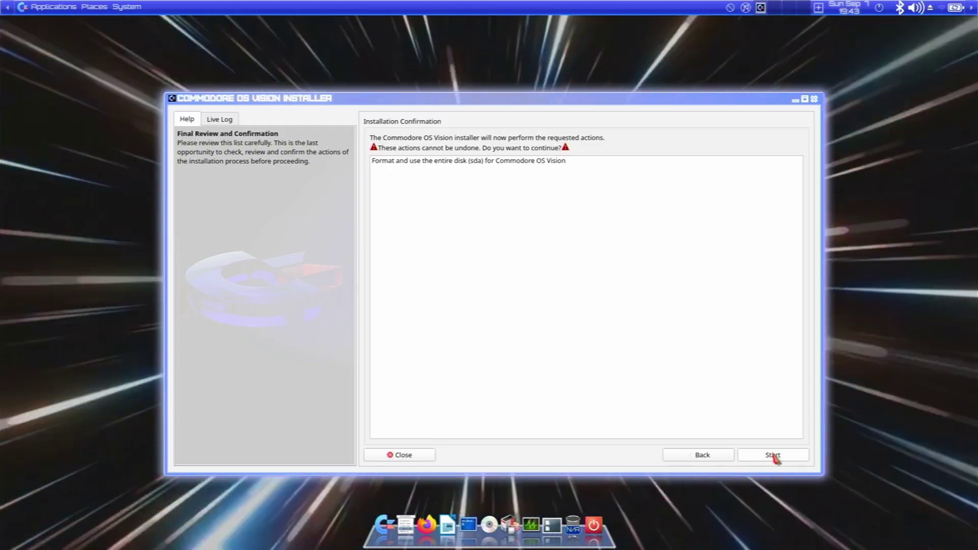
{"action": "left_click", "coordinate": [774, 459]}
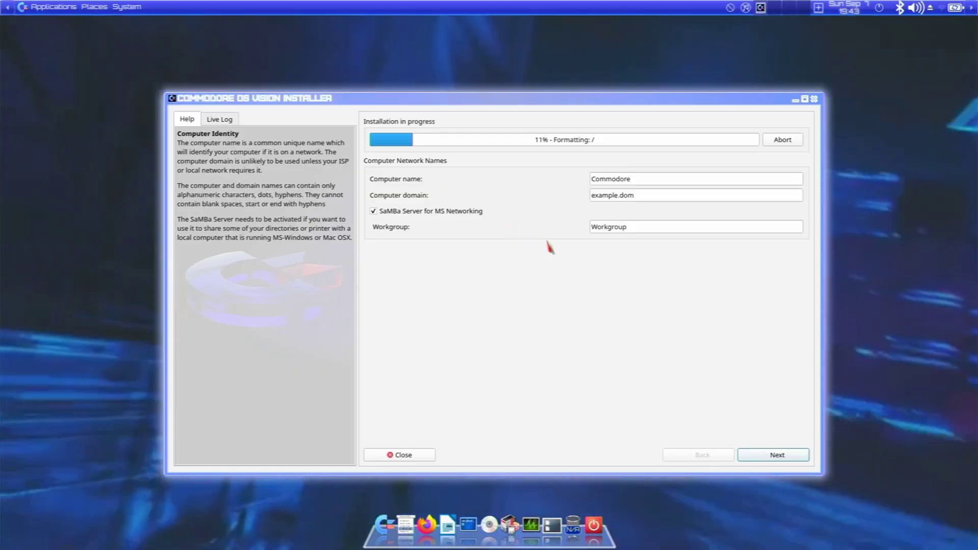
Keep the default computer network names and leave the locale unchanged.
{"action": "left_click", "coordinate": [768, 454]}
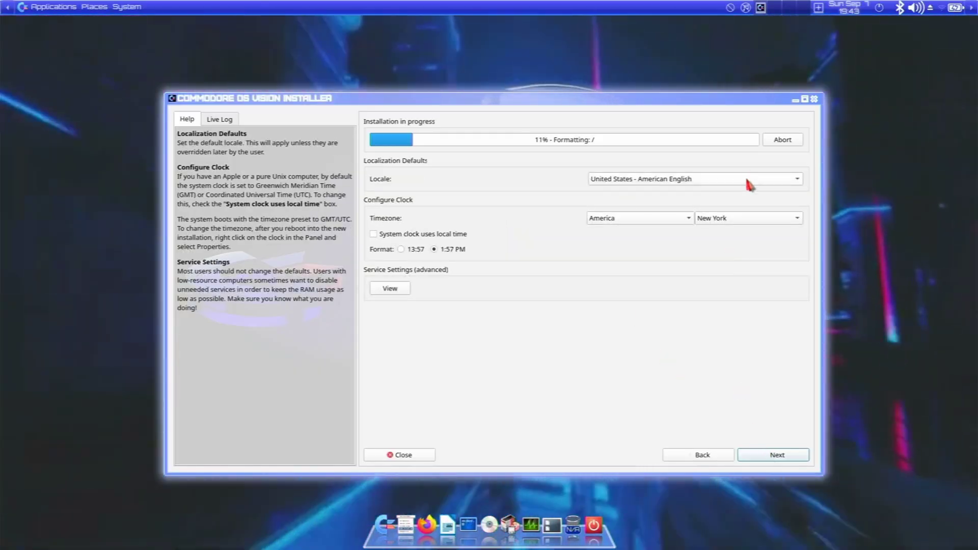
{"action": "left_click", "coordinate": [748, 181]}
{"action": "scroll", "coordinate": [713, 179], "scroll_direction": "down", "scroll_amount": 1}
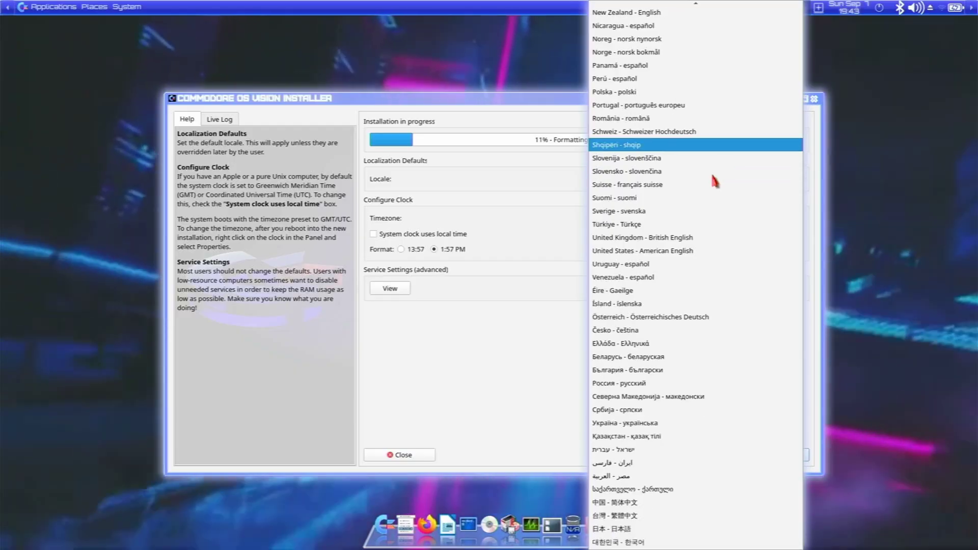
{"action": "scroll", "coordinate": [717, 181], "scroll_direction": "up", "scroll_amount": 8}
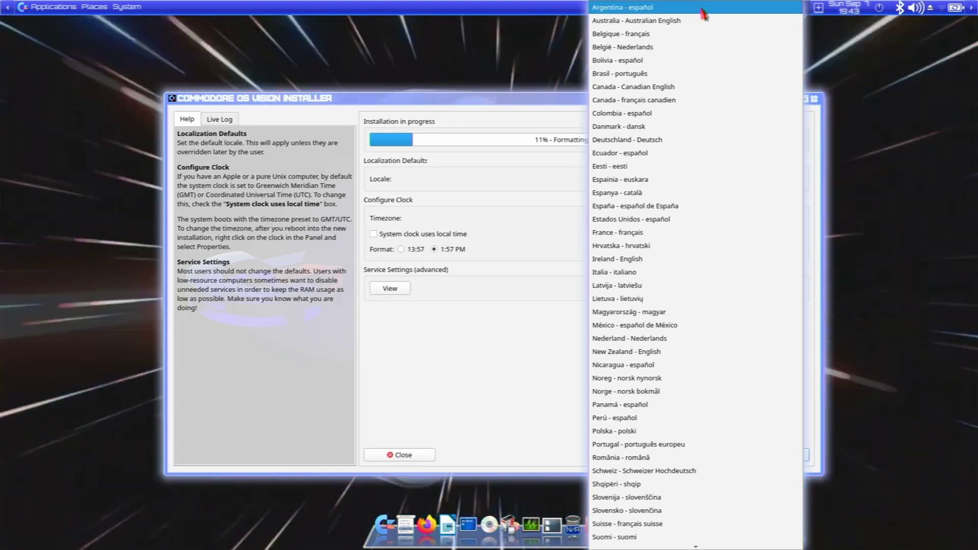
{"action": "left_click", "coordinate": [498, 426]}
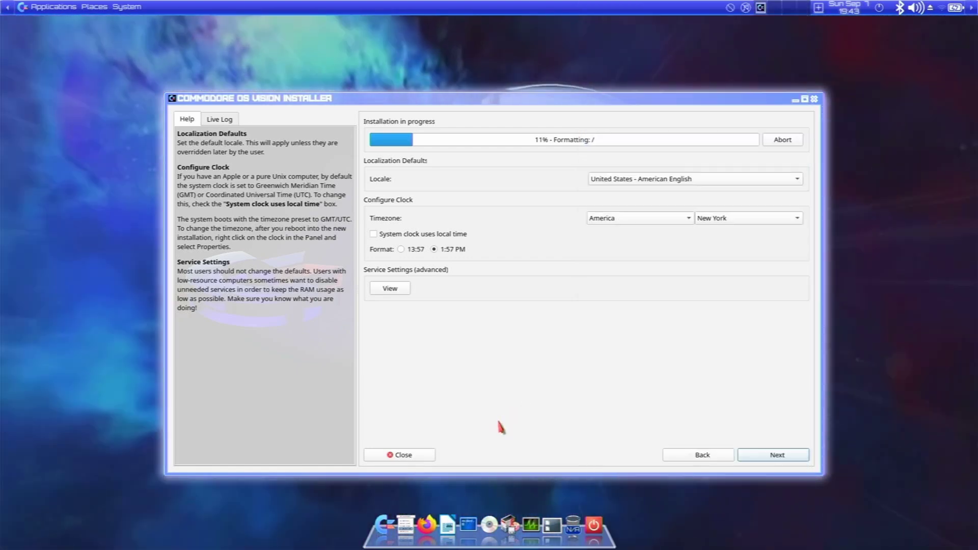
Set the timezone city to Los Angeles and make the system clock use local time.
{"action": "left_click", "coordinate": [719, 219]}
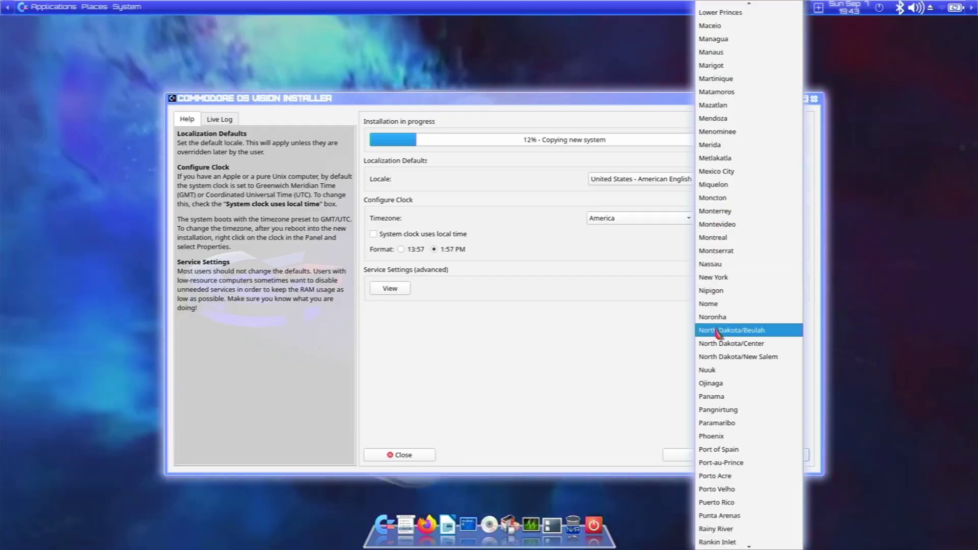
{"action": "scroll", "coordinate": [709, 175], "scroll_direction": "up", "scroll_amount": 4}
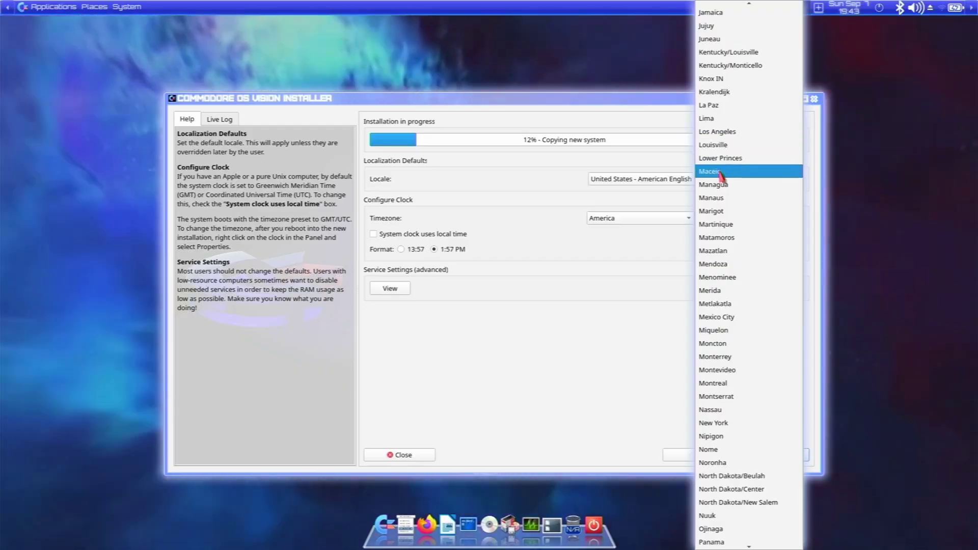
{"action": "left_click", "coordinate": [723, 131]}
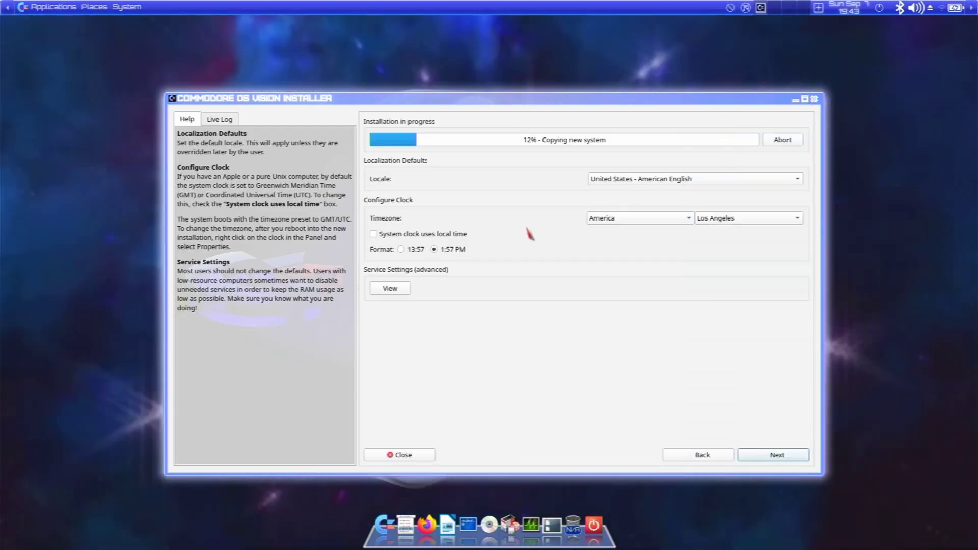
{"action": "left_click", "coordinate": [459, 235]}
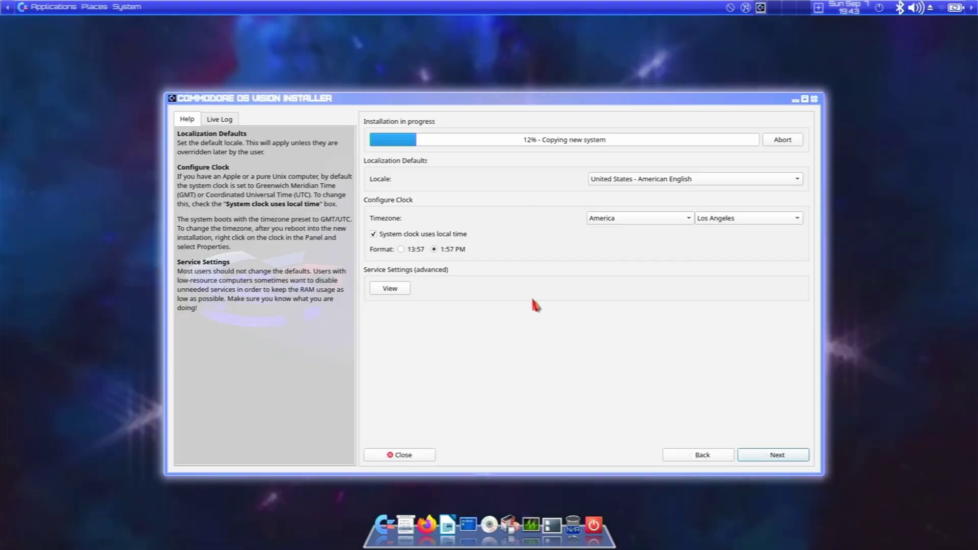
{"action": "left_click", "coordinate": [774, 456]}
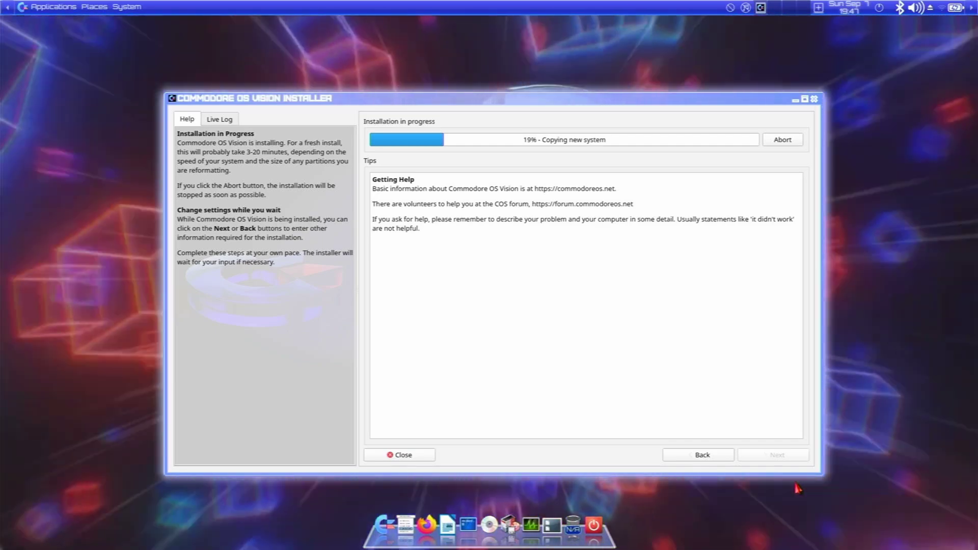
{"action": "key", "text": "XF86AudioRaiseVolume"}
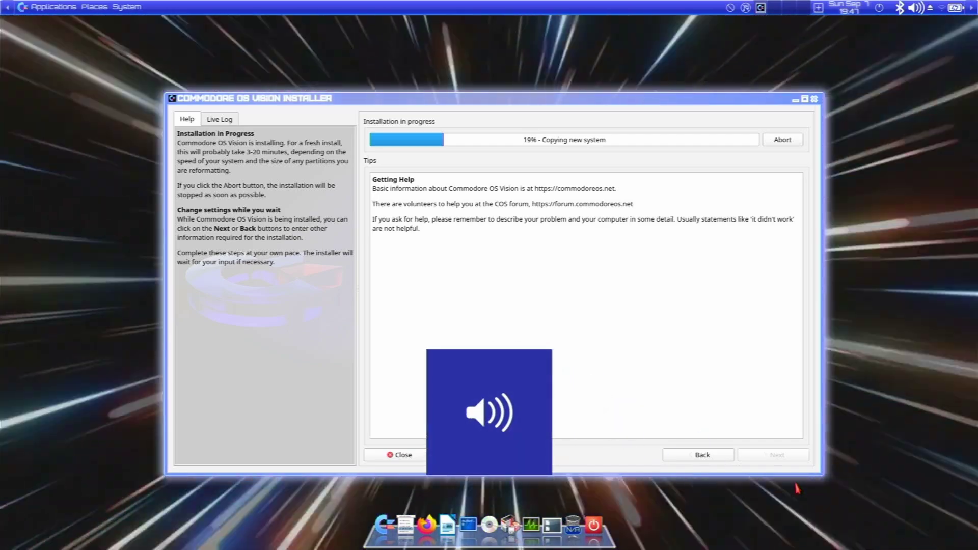
{"action": "key", "text": "XF86AudioLowerVolume"}
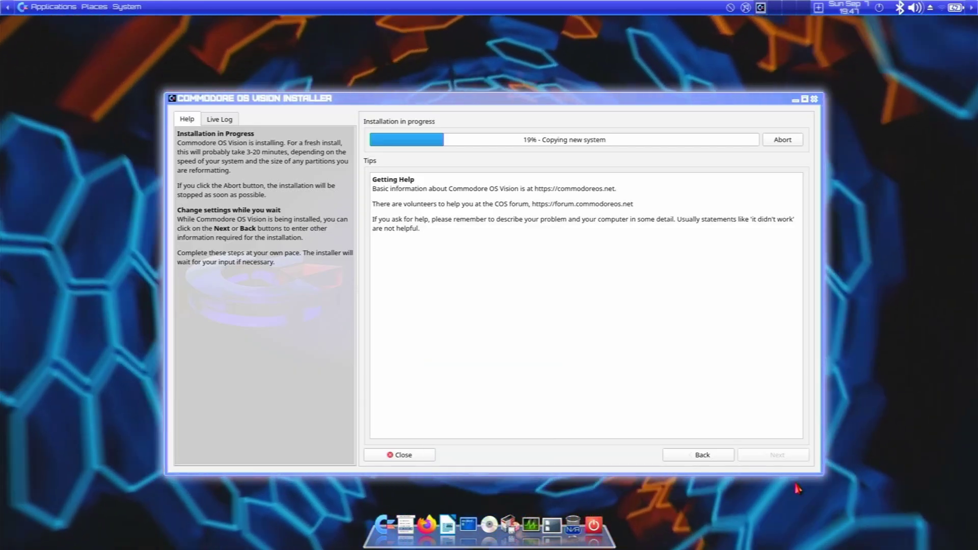
{"action": "key", "text": "XF86AudioRaiseVolume"}
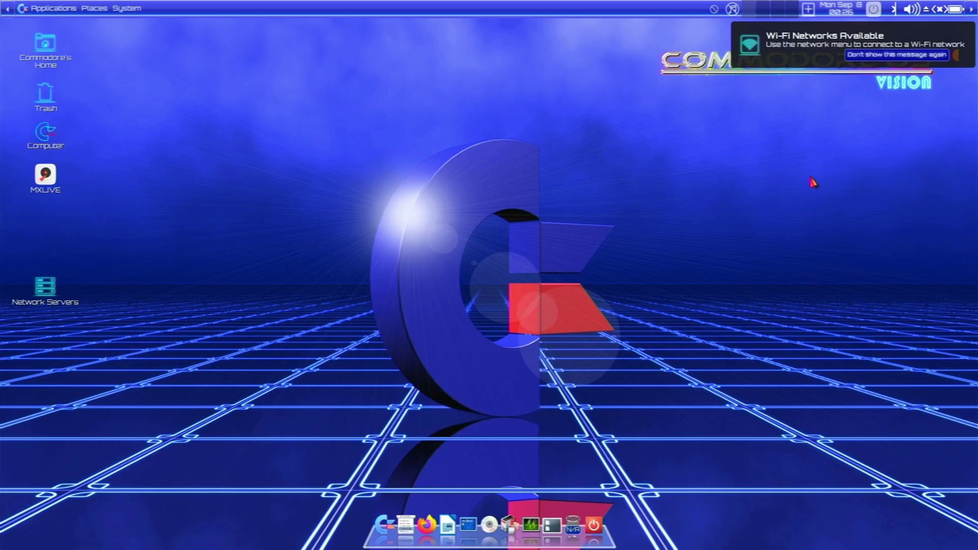
Dismiss the Wi-Fi networks notification and the current password notice.
{"action": "left_click", "coordinate": [799, 48]}
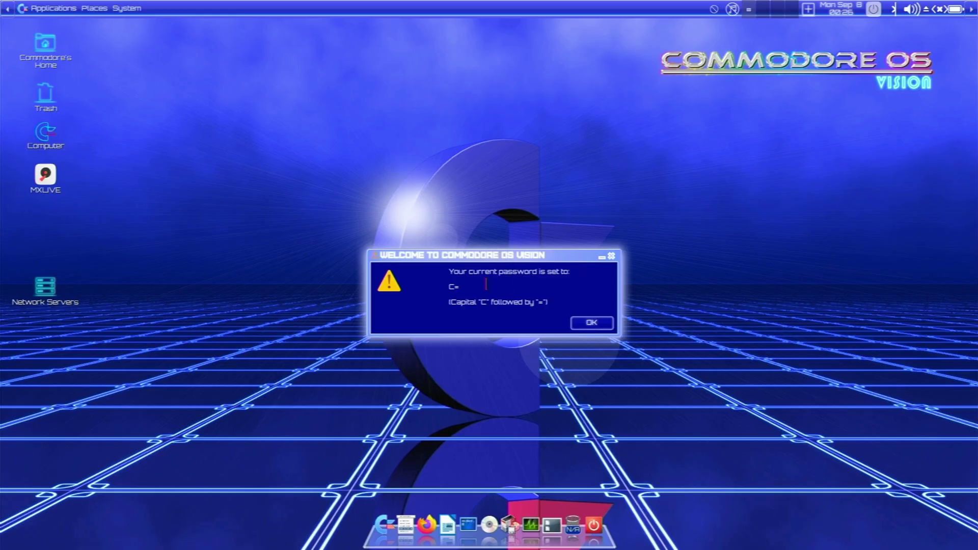
{"action": "left_click_drag", "start_coordinate": [458, 275], "coordinate": [543, 280]}
{"action": "left_click", "coordinate": [535, 297]}
{"action": "key", "text": "Return"}
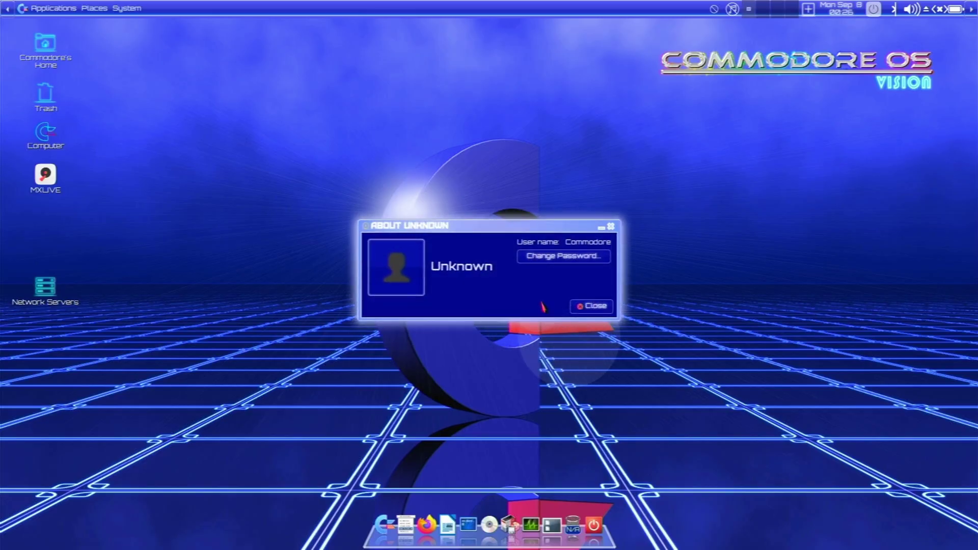
Authenticate with the current password, enter and confirm a new password, then close the window.
{"action": "left_click", "coordinate": [575, 257]}
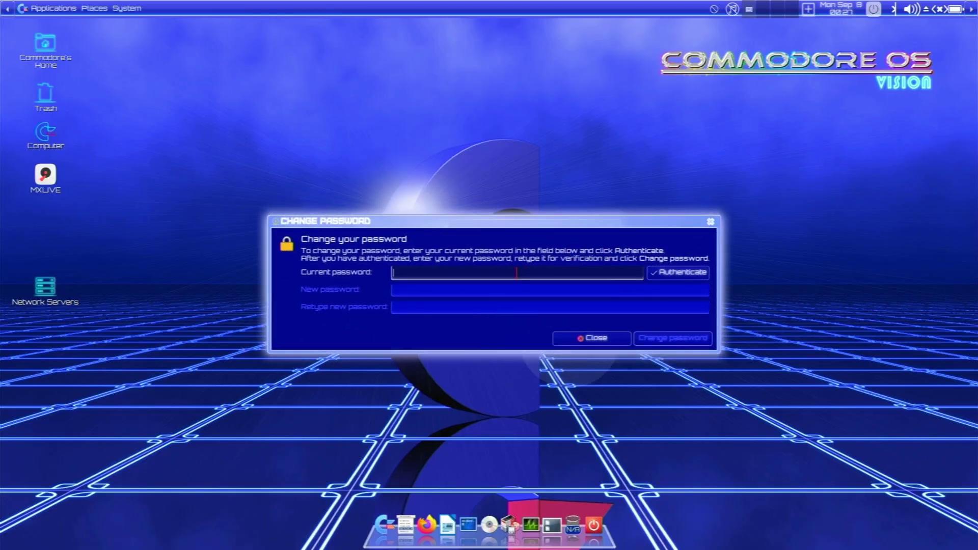
{"action": "type", "text": "••"}
{"action": "key", "text": "Return"}
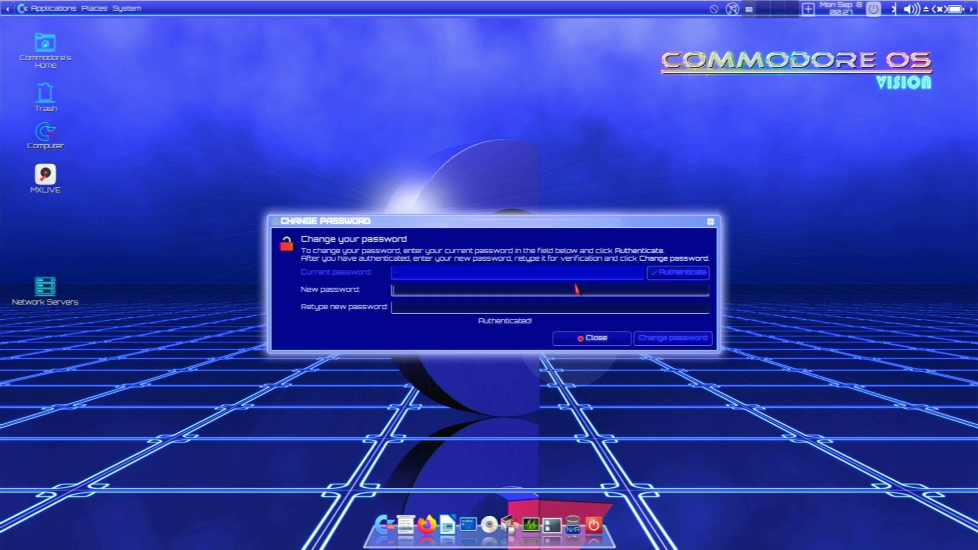
{"action": "type", "text": "••••••"}
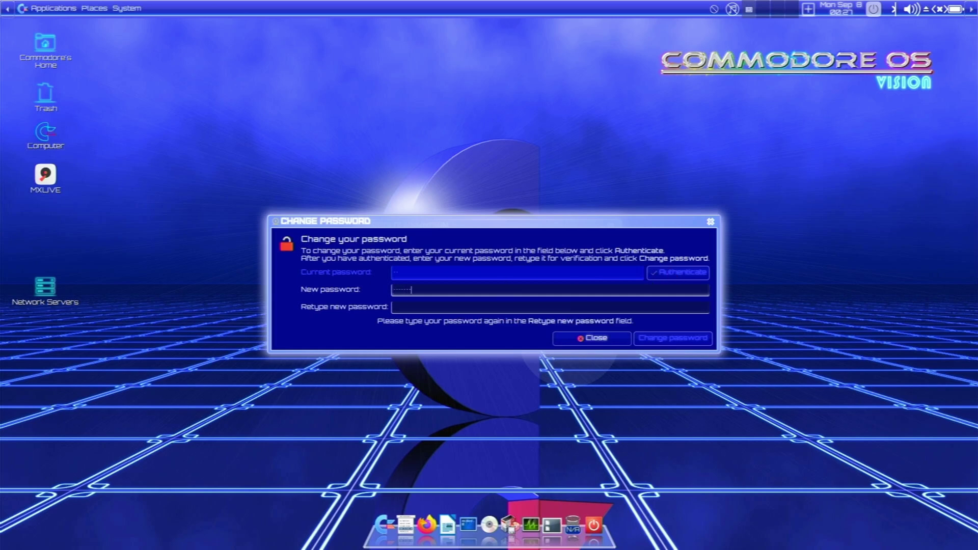
{"action": "type", "text": "••••"}
{"action": "key", "text": "Tab"}
{"action": "type", "text": "•••"}
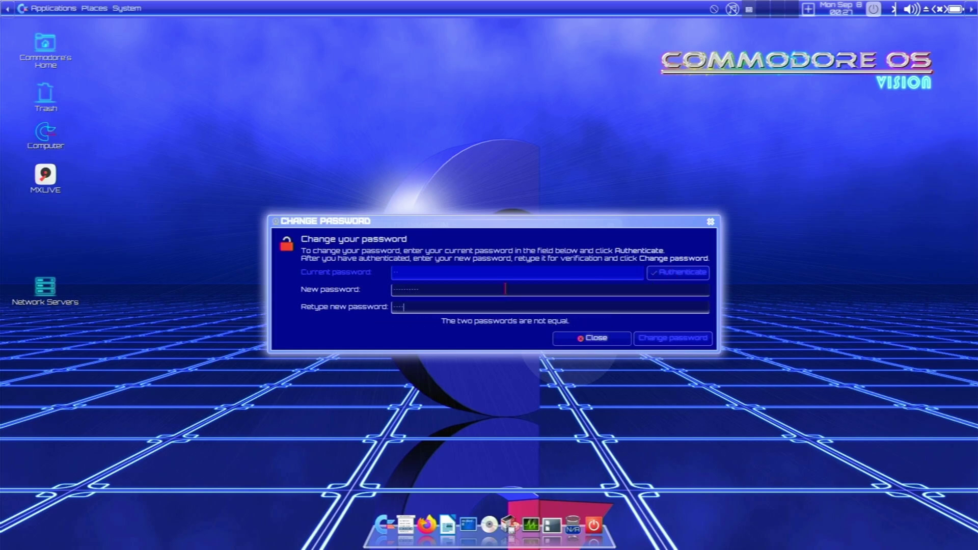
{"action": "type", "text": "•••••••"}
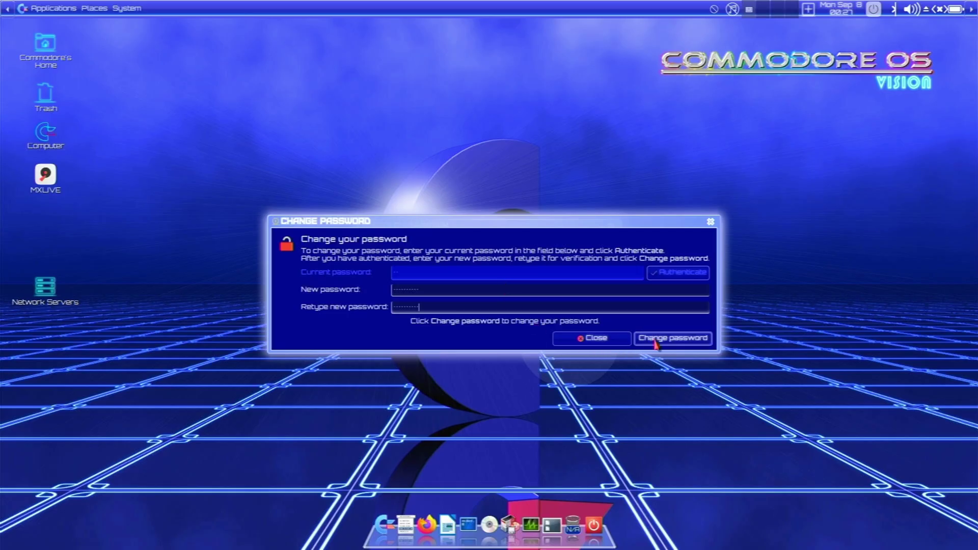
{"action": "left_click", "coordinate": [662, 339]}
{"action": "left_click", "coordinate": [619, 338]}
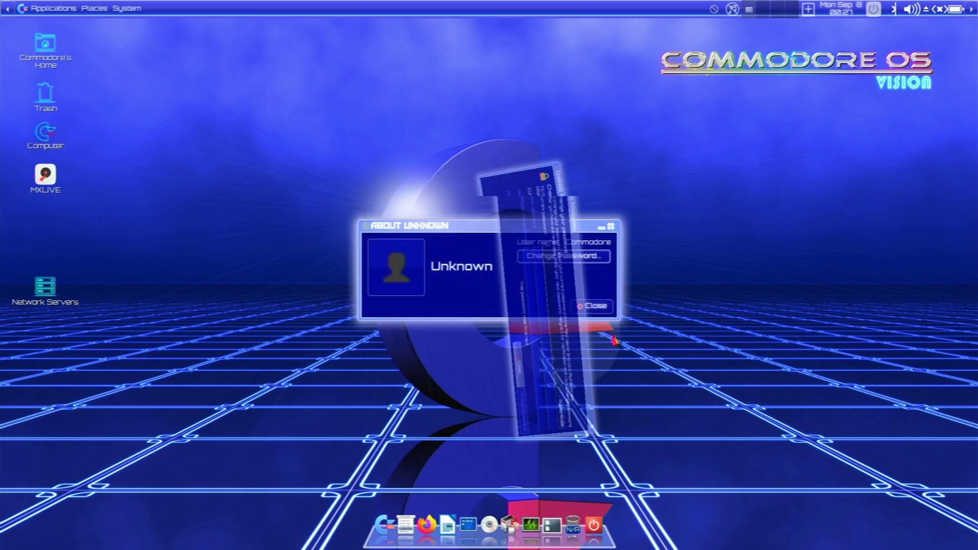
Close the About Unknown window and the Keyboard Shortcuts list.
{"action": "left_click", "coordinate": [586, 306]}
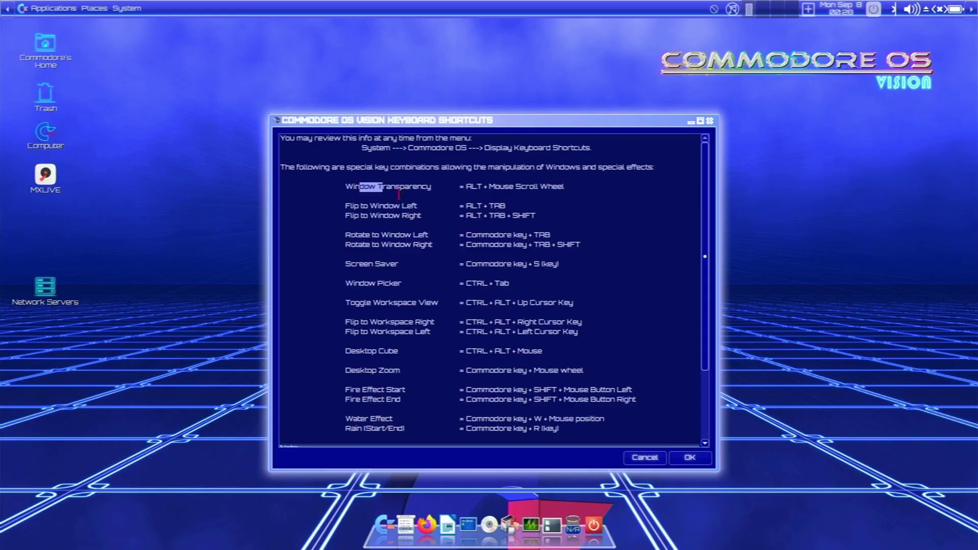
{"action": "scroll", "coordinate": [406, 232], "scroll_direction": "down", "scroll_amount": 5}
{"action": "scroll", "coordinate": [408, 234], "scroll_direction": "up", "scroll_amount": 5}
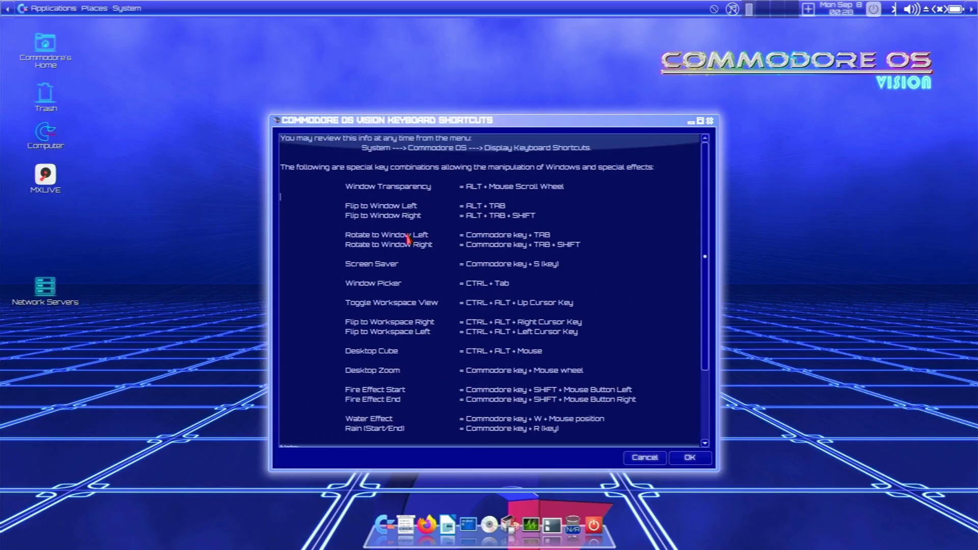
{"action": "left_click", "coordinate": [700, 461]}
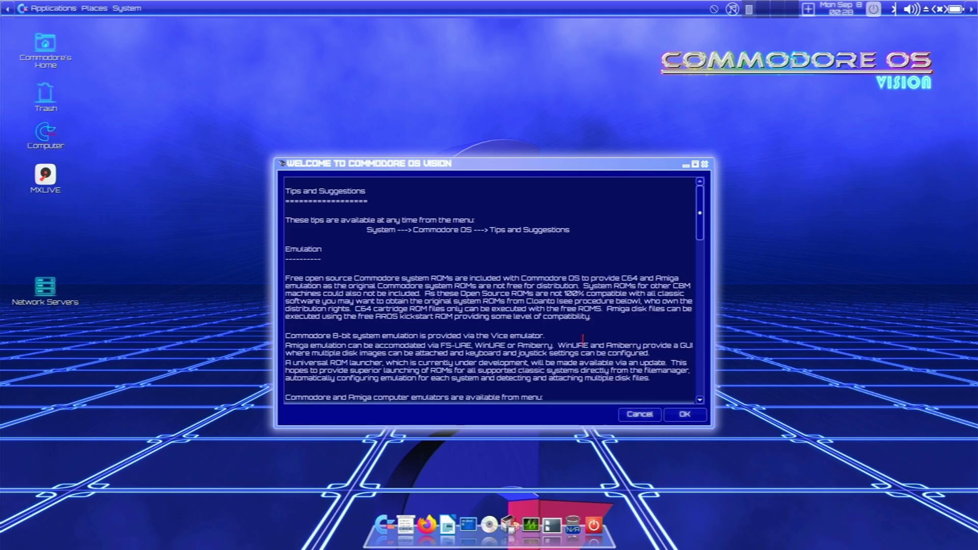
Glance at the System > Commodore OS menu, then dismiss the Welcome tips window.
{"action": "scroll", "coordinate": [462, 229], "scroll_direction": "down", "scroll_amount": 3}
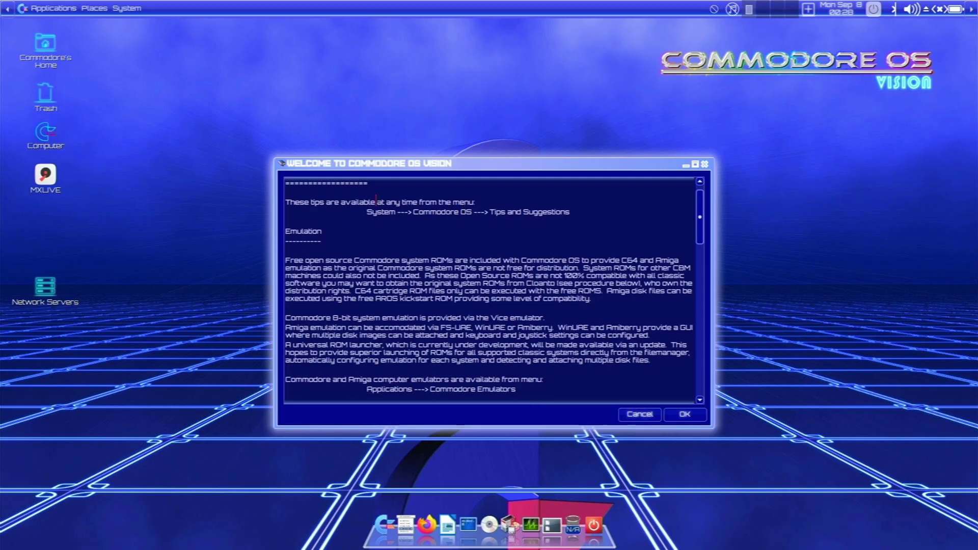
{"action": "scroll", "coordinate": [391, 222], "scroll_direction": "up", "scroll_amount": 3}
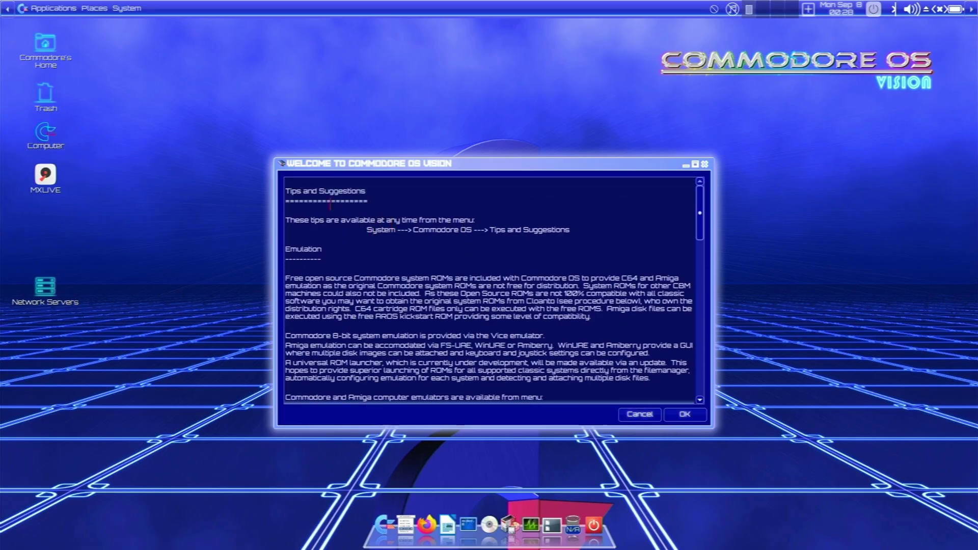
{"action": "left_click", "coordinate": [129, 9]}
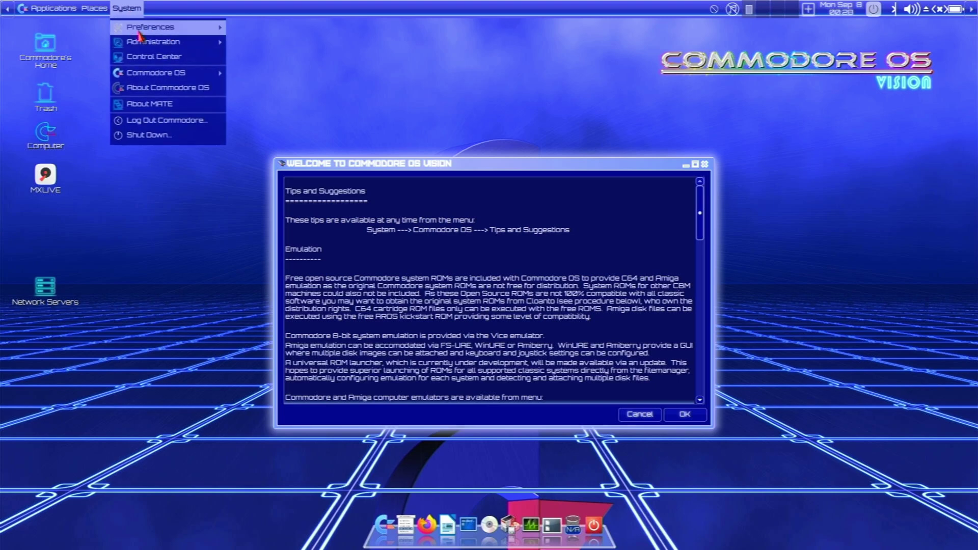
{"action": "mouse_move", "coordinate": [151, 77]}
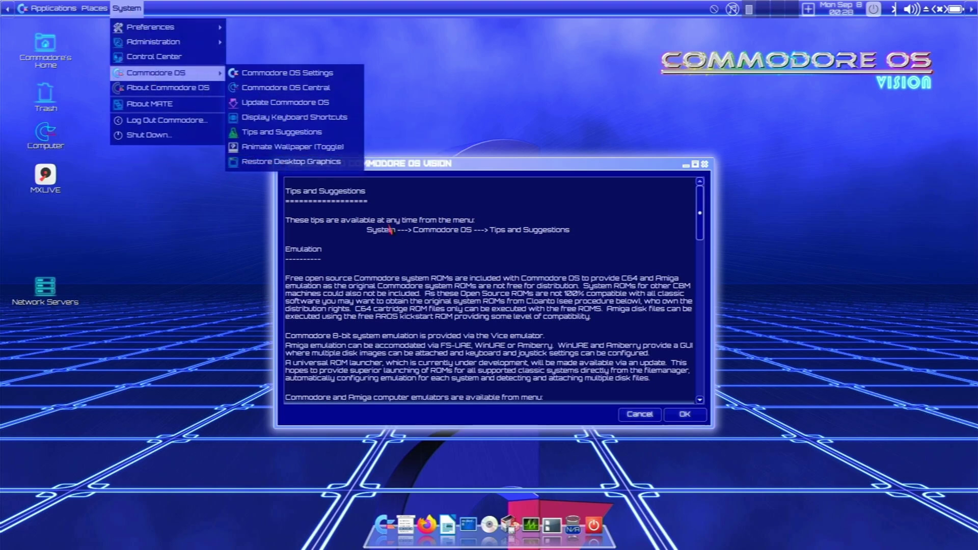
{"action": "left_click", "coordinate": [685, 415]}
{"action": "left_click", "coordinate": [685, 415]}
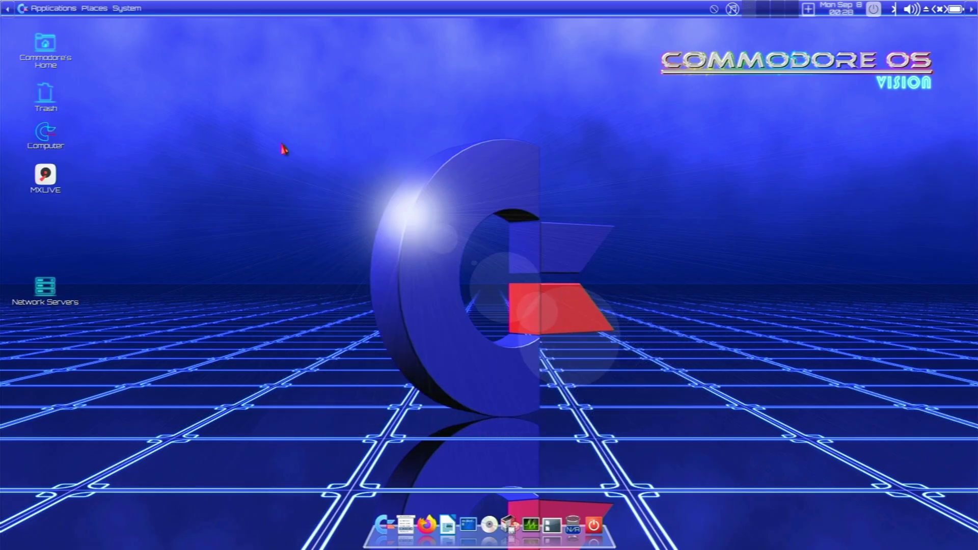
Launch Commodore OS Settings from System > Commodore OS, then quit it with q.
{"action": "left_click", "coordinate": [132, 10]}
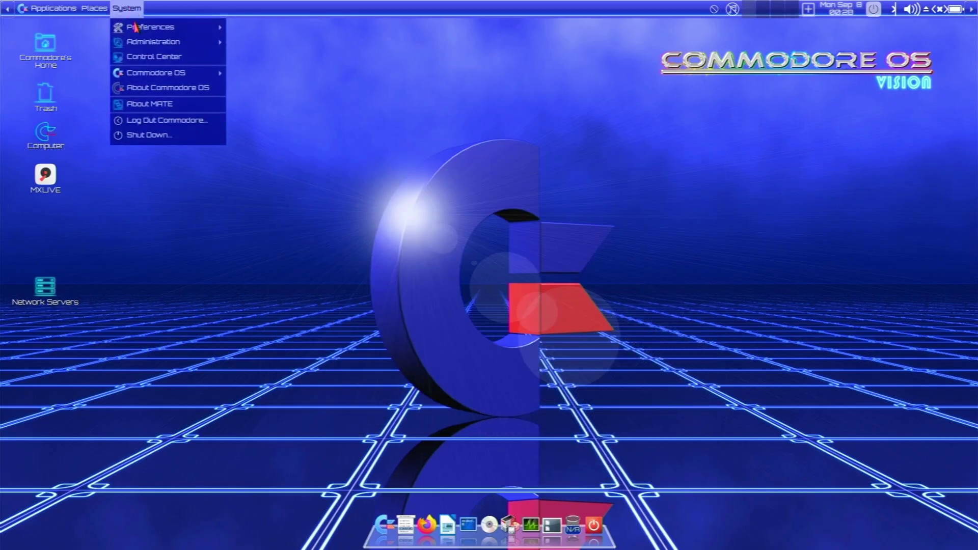
{"action": "mouse_move", "coordinate": [153, 77]}
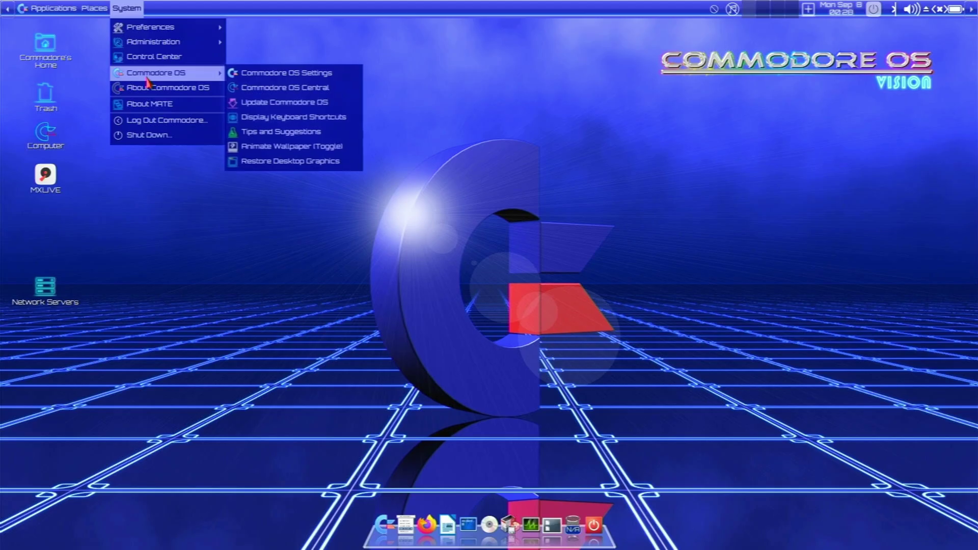
{"action": "left_click", "coordinate": [321, 77]}
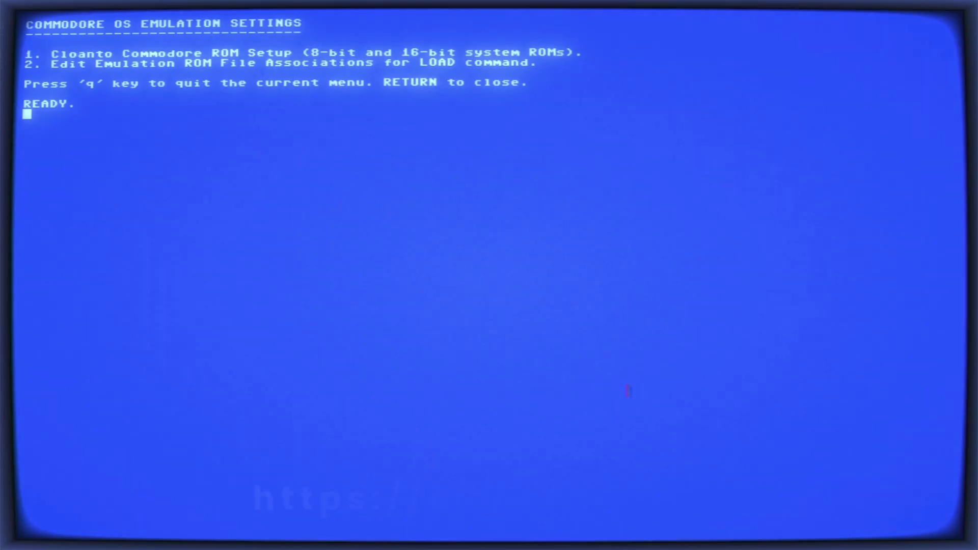
{"action": "type", "text": "qq"}
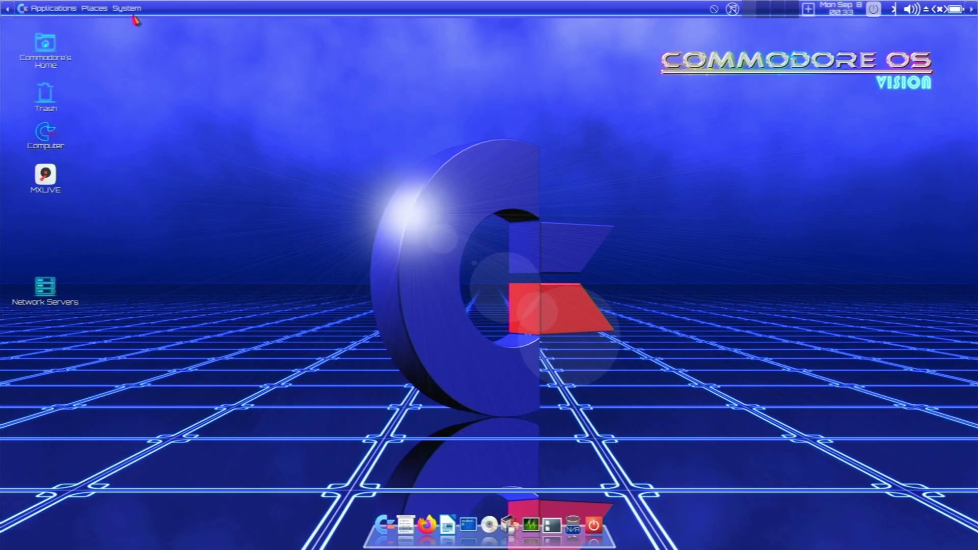
Browse System > Preferences and turn on Commodore OS > Animate Wallpaper (Toggle).
{"action": "left_click", "coordinate": [132, 8]}
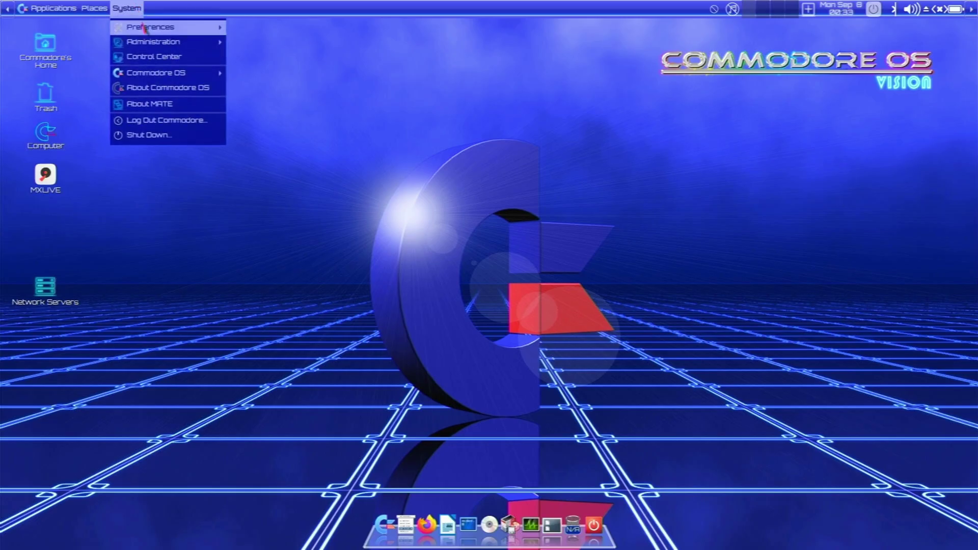
{"action": "mouse_move", "coordinate": [144, 27]}
{"action": "mouse_move", "coordinate": [300, 28]}
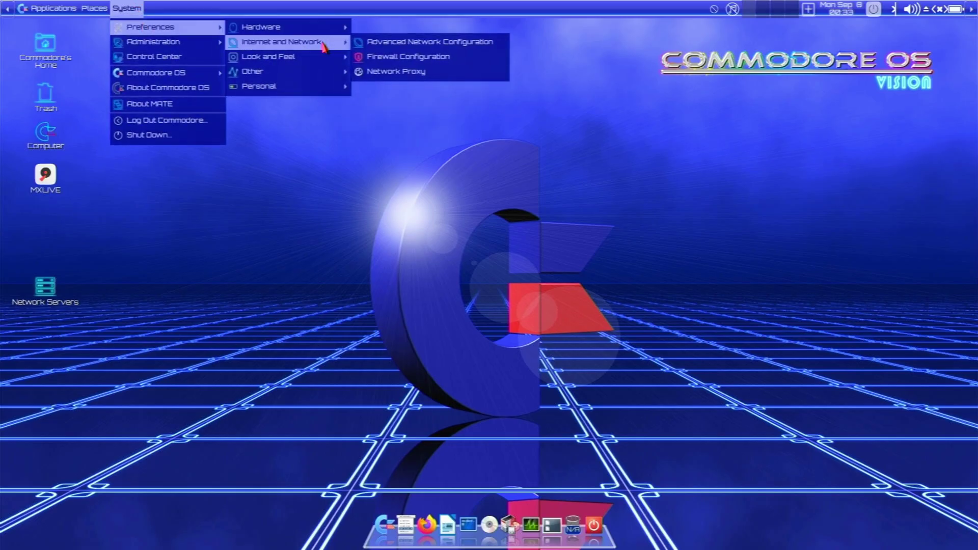
{"action": "mouse_move", "coordinate": [312, 59]}
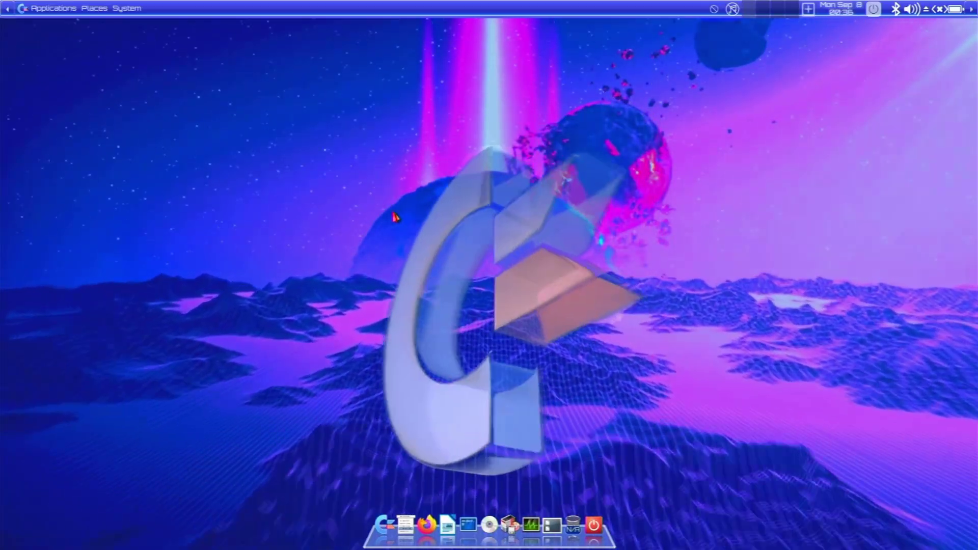
Browse the Games menu's Action, Adventure, Board, RPG, shooter, Platform and Puzzle categories.
{"action": "left_click", "coordinate": [54, 9]}
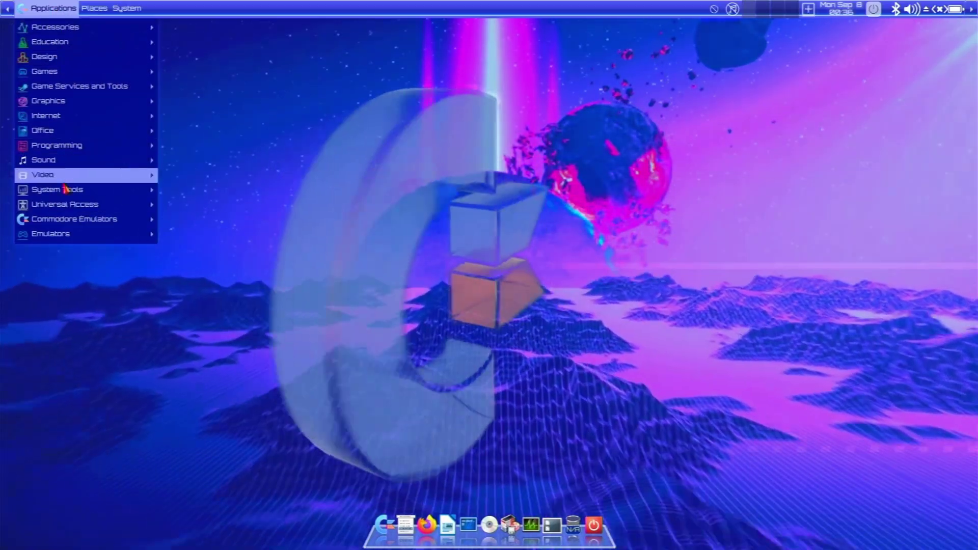
{"action": "mouse_move", "coordinate": [60, 74]}
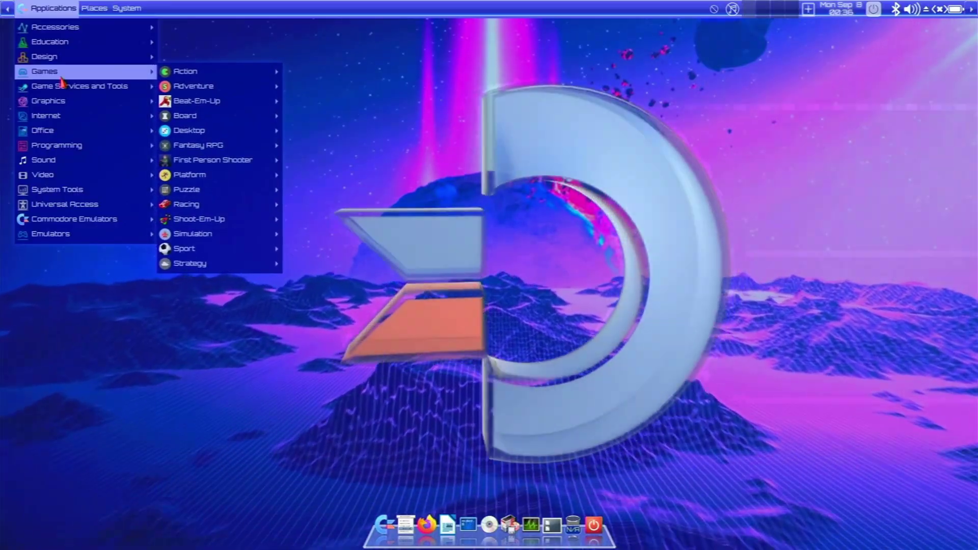
{"action": "key", "text": "Right"}
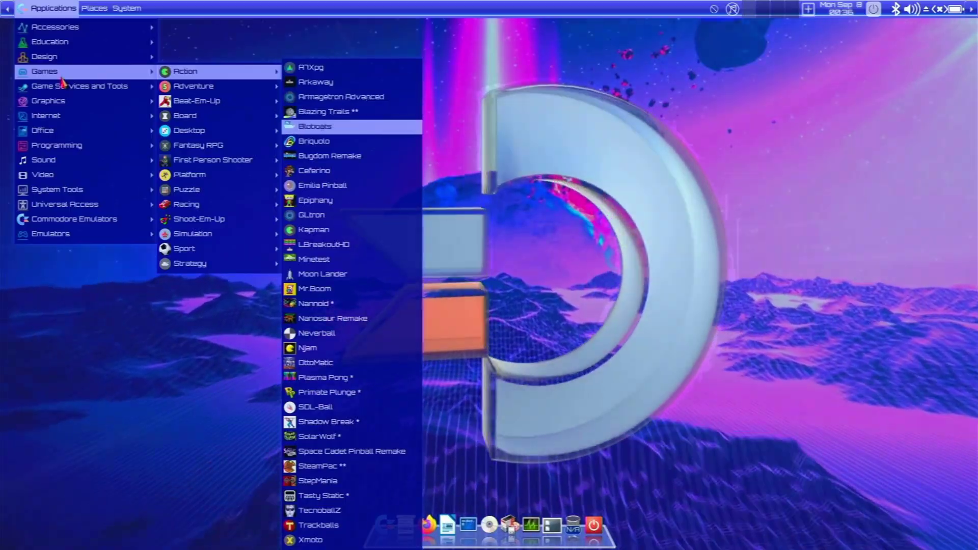
{"action": "key", "text": "Left"}
{"action": "key", "text": "Down"}
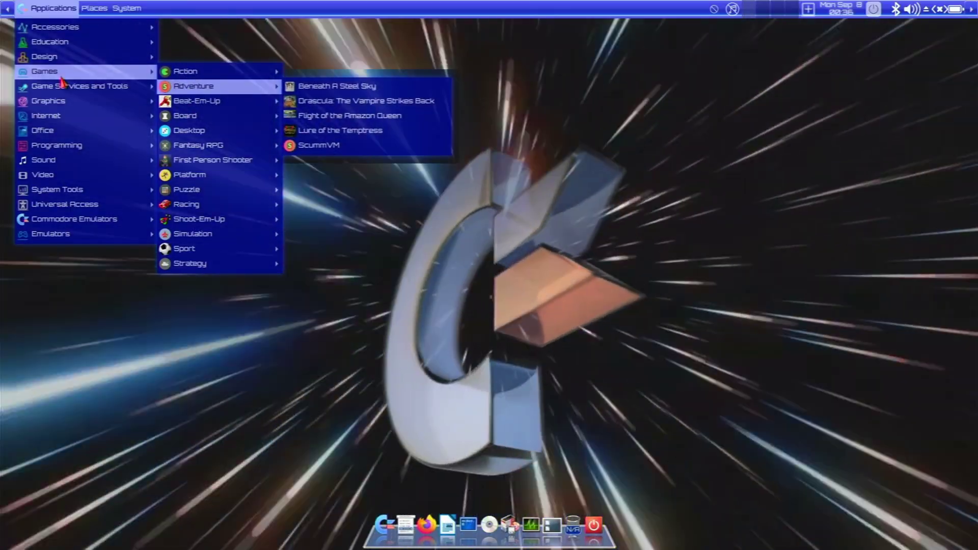
{"action": "key", "text": "Down"}
{"action": "key", "text": "Down"}
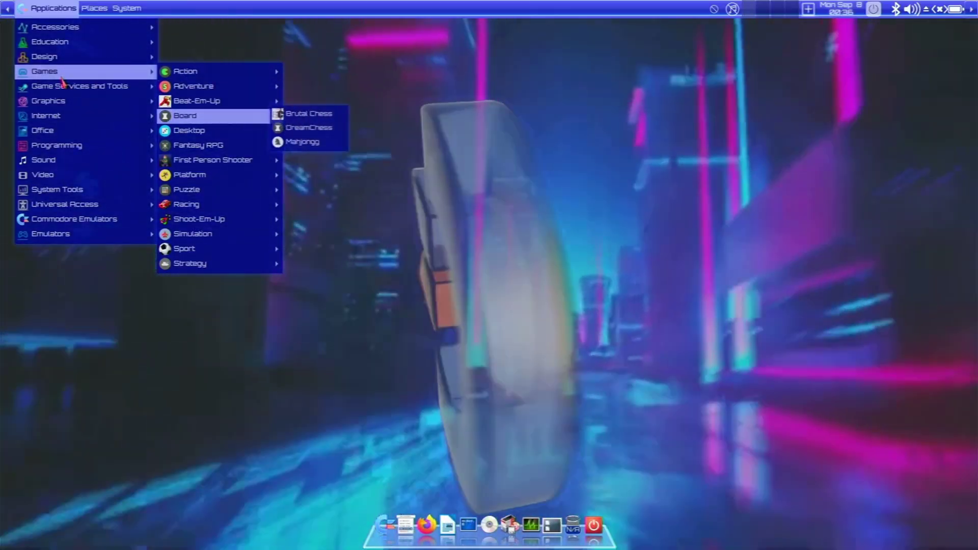
{"action": "key", "text": "Down"}
{"action": "key", "text": "Down"}
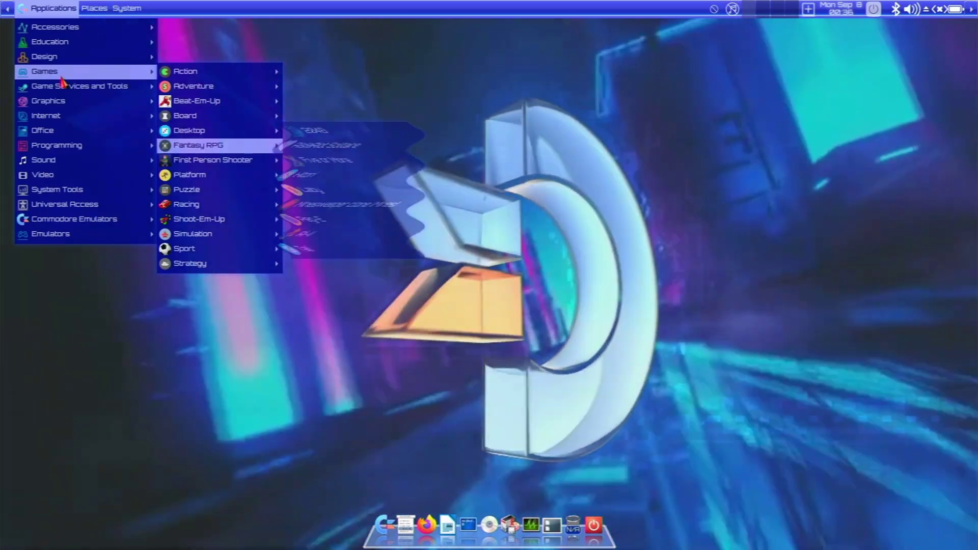
{"action": "key", "text": "Down"}
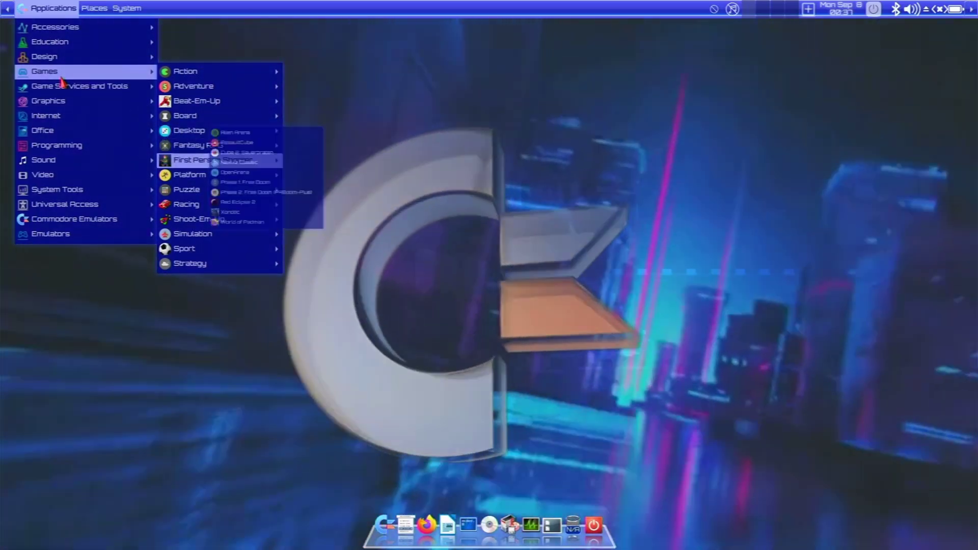
{"action": "key", "text": "Up"}
{"action": "key", "text": "Up"}
{"action": "key", "text": "Up"}
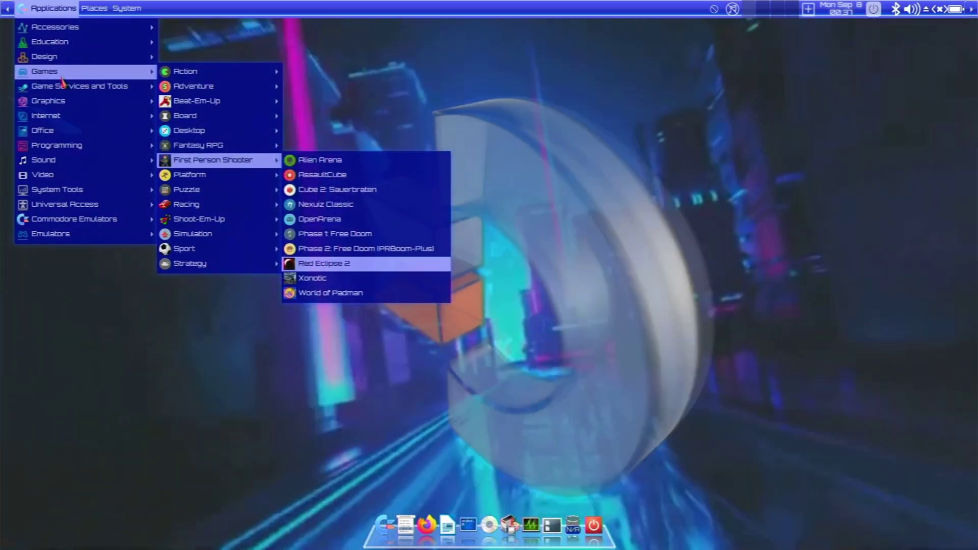
{"action": "key", "text": "Down"}
{"action": "key", "text": "Down"}
{"action": "key", "text": "Up"}
{"action": "key", "text": "Up"}
{"action": "key", "text": "Up"}
{"action": "key", "text": "Up"}
{"action": "key", "text": "Up"}
{"action": "key", "text": "Up"}
{"action": "key", "text": "Up"}
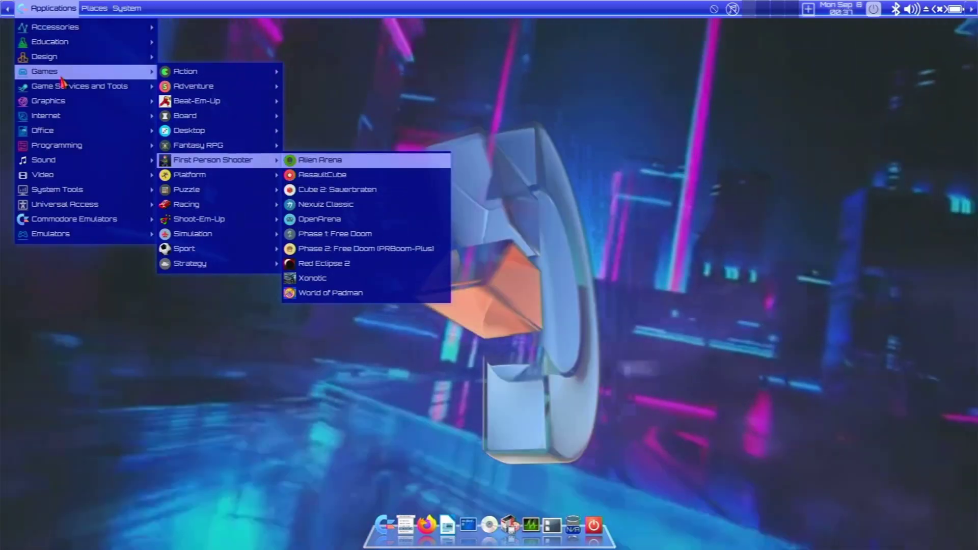
{"action": "key", "text": "Down"}
{"action": "key", "text": "Down"}
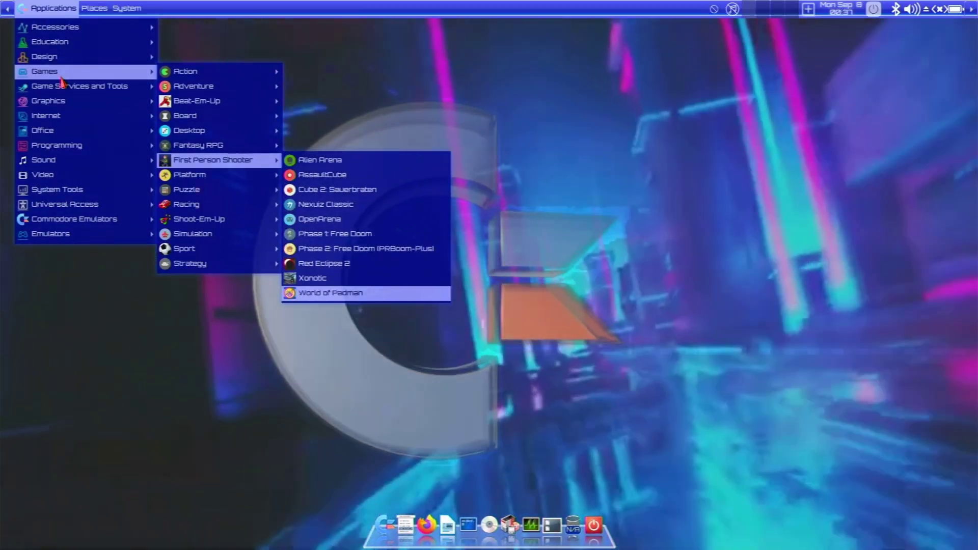
{"action": "key", "text": "Down"}
{"action": "key", "text": "Left"}
{"action": "key", "text": "Down"}
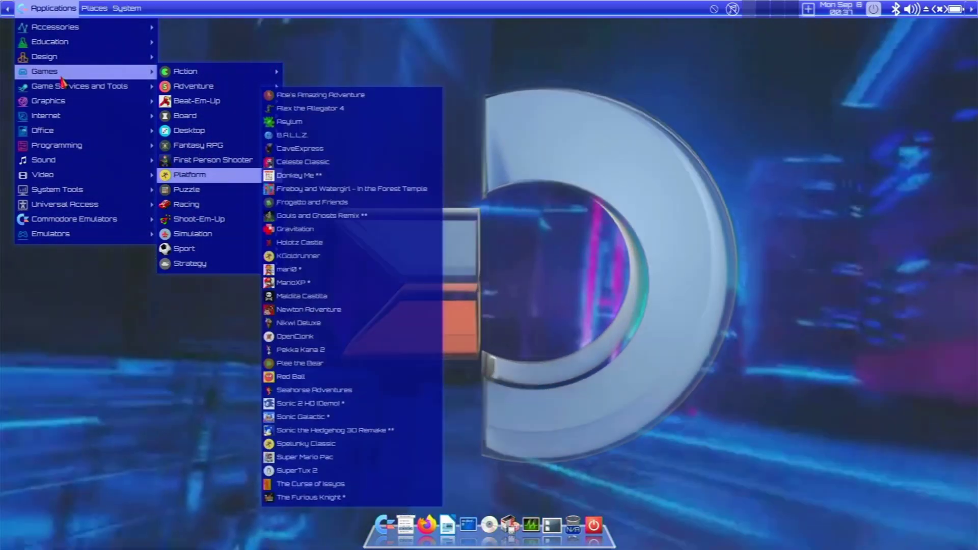
{"action": "key", "text": "Down"}
{"action": "key", "text": "Down"}
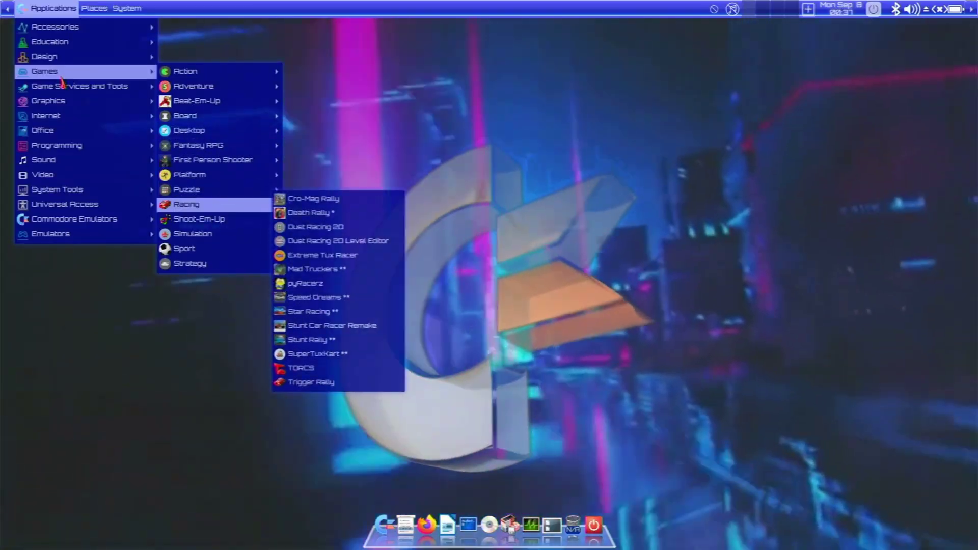
Browse Racing, Shoot-Em-Up, Simulation, Sport and Strategy games, ending on Action's LBreakoutHD.
{"action": "key", "text": "Right"}
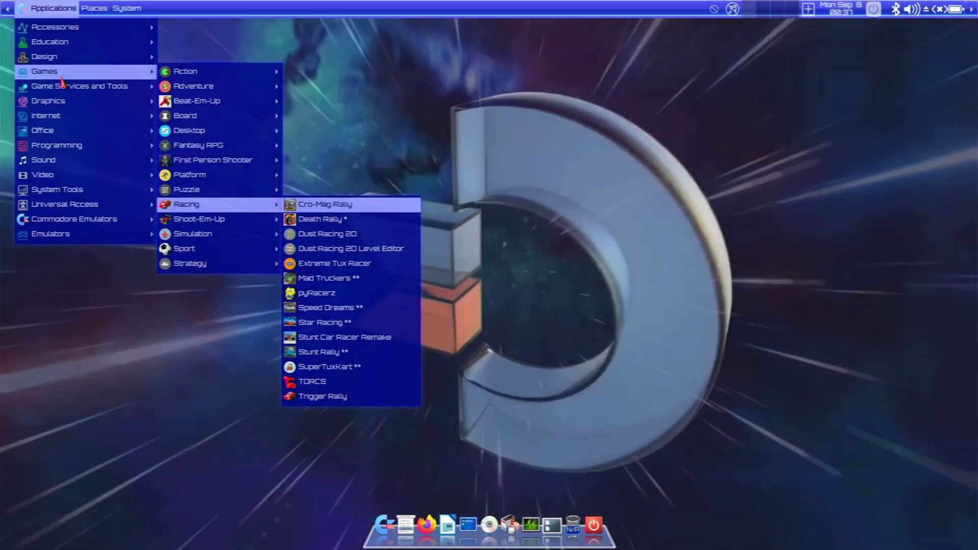
{"action": "key", "text": "Down"}
{"action": "key", "text": "Down"}
{"action": "key", "text": "Down"}
{"action": "key", "text": "Down"}
{"action": "key", "text": "Down"}
{"action": "key", "text": "Down"}
{"action": "key", "text": "Down"}
{"action": "key", "text": "Down"}
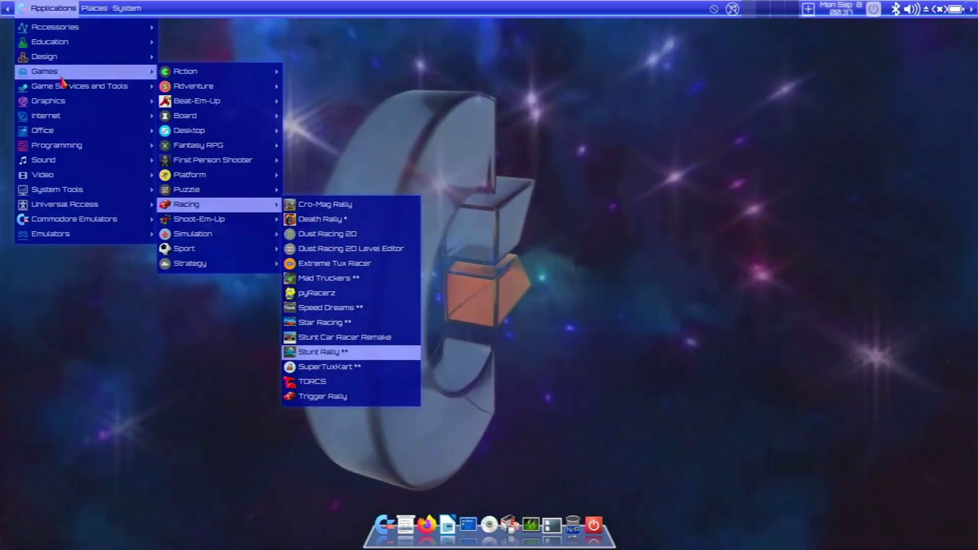
{"action": "key", "text": "Down"}
{"action": "key", "text": "Left"}
{"action": "key", "text": "Down"}
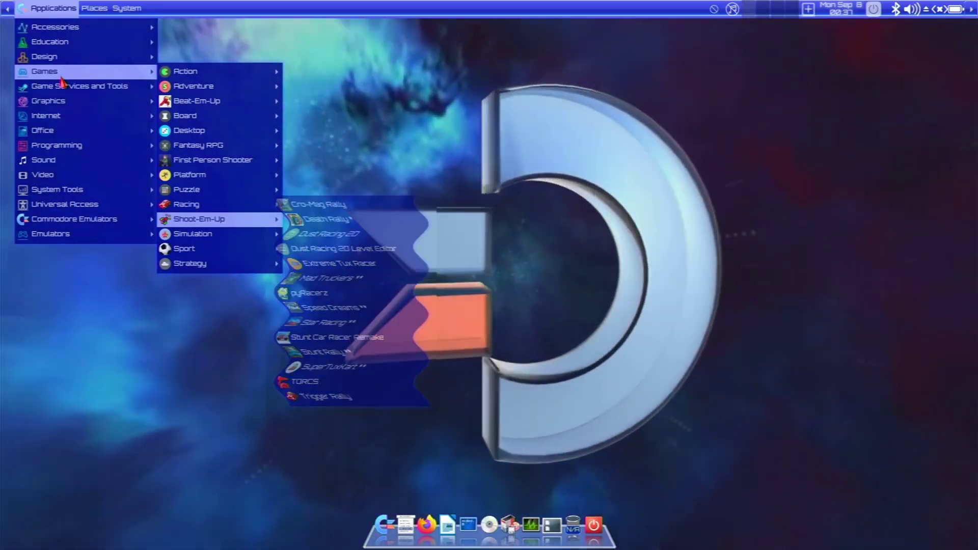
{"action": "key", "text": "Right"}
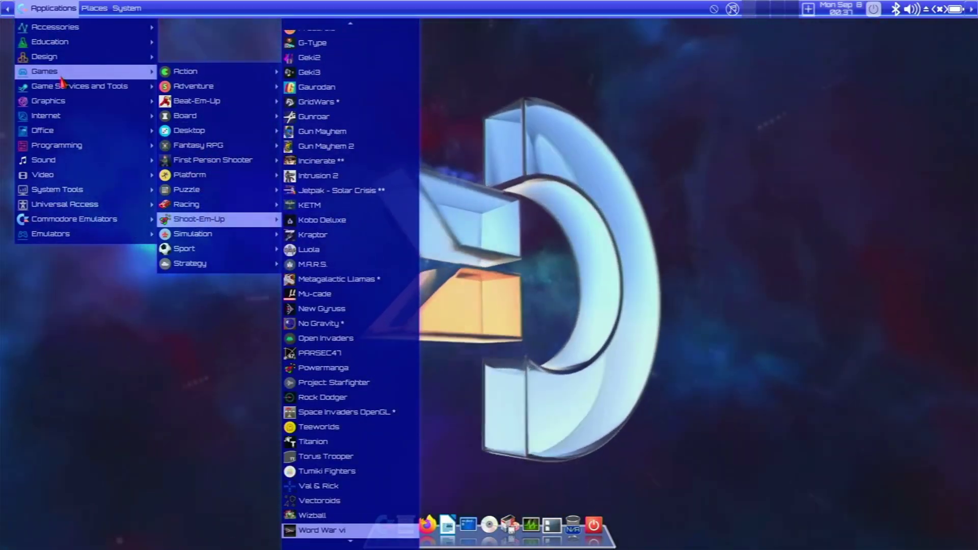
{"action": "key", "text": "Up"}
{"action": "key", "text": "Up"}
{"action": "key", "text": "Up"}
{"action": "key", "text": "Up"}
{"action": "key", "text": "Up"}
{"action": "key", "text": "Up"}
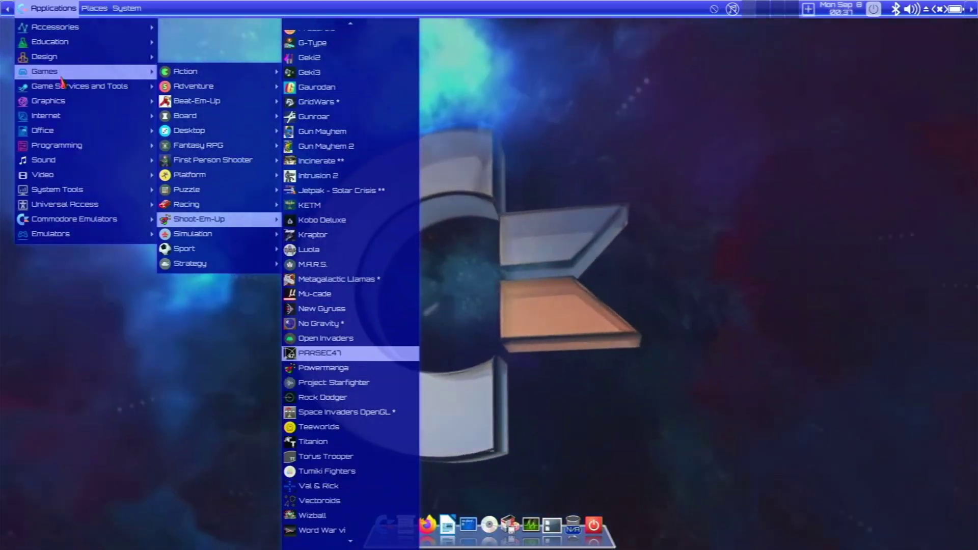
{"action": "key", "text": "Left"}
{"action": "key", "text": "Down"}
{"action": "key", "text": "Down"}
{"action": "key", "text": "Down"}
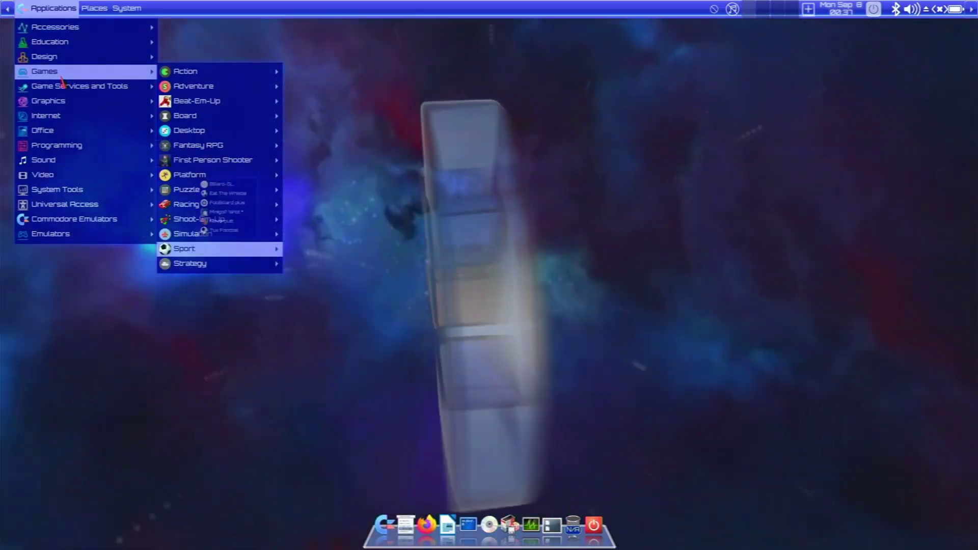
{"action": "key", "text": "Down"}
{"action": "key", "text": "Down"}
{"action": "key", "text": "Down"}
{"action": "key", "text": "Down"}
{"action": "key", "text": "Down"}
{"action": "key", "text": "Down"}
{"action": "key", "text": "Down"}
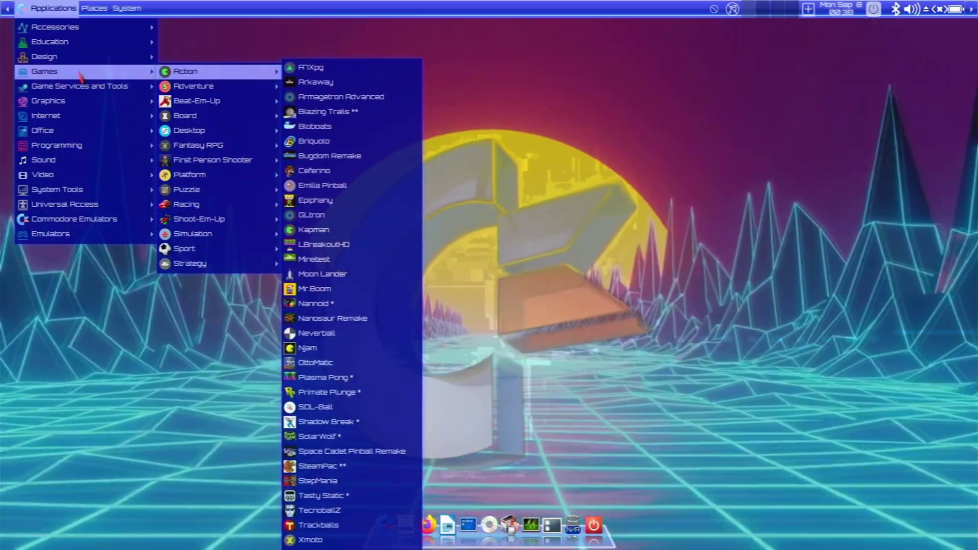
{"action": "key", "text": "Up"}
{"action": "key", "text": "Up"}
{"action": "key", "text": "Up"}
{"action": "key", "text": "Up"}
{"action": "key", "text": "Up"}
{"action": "key", "text": "Up"}
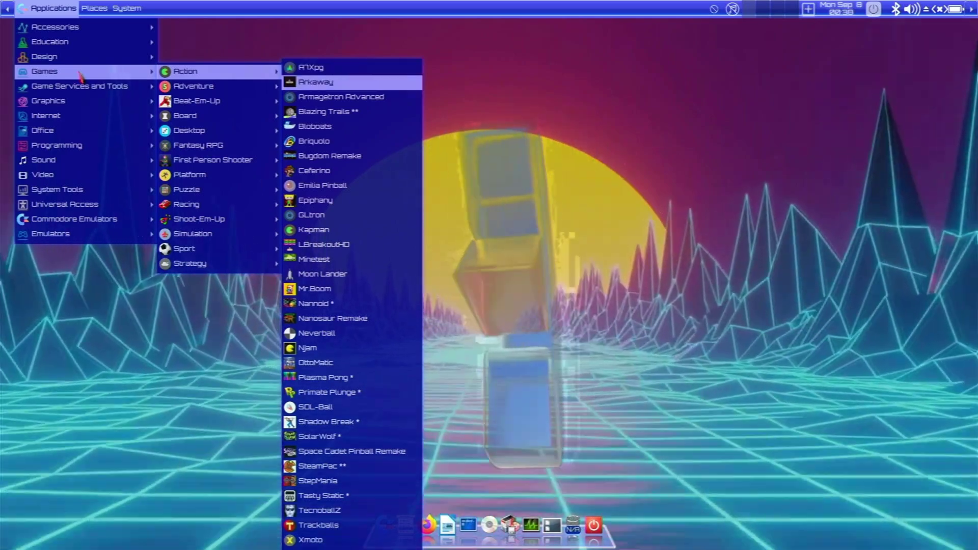
{"action": "key", "text": "Down"}
{"action": "key", "text": "Down"}
{"action": "key", "text": "Down"}
{"action": "key", "text": "Down"}
{"action": "key", "text": "Down"}
{"action": "key", "text": "Down"}
{"action": "key", "text": "Down"}
{"action": "key", "text": "Down"}
{"action": "key", "text": "Down"}
{"action": "key", "text": "Down"}
{"action": "key", "text": "Down"}
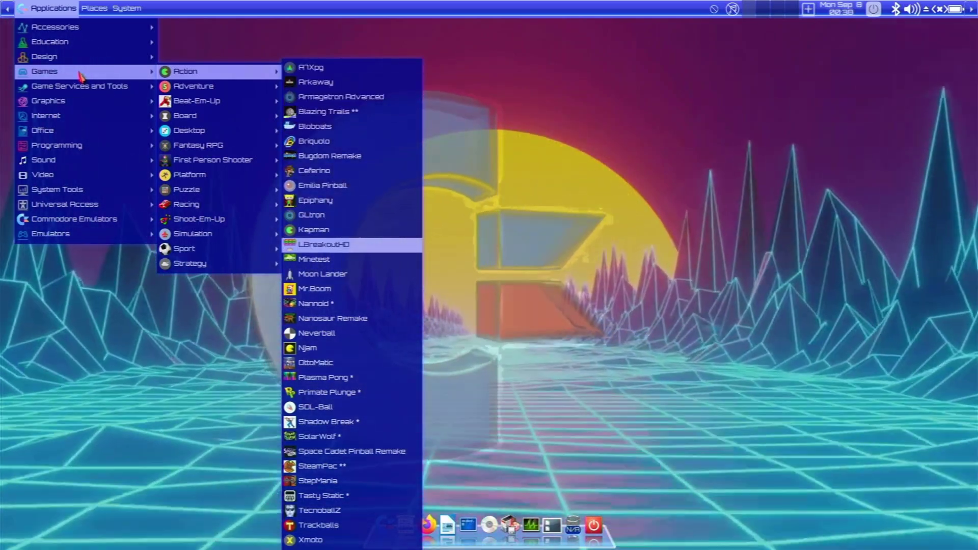
Launch LBreakoutHD and start a new game with the original levels.
{"action": "key", "text": "Return"}
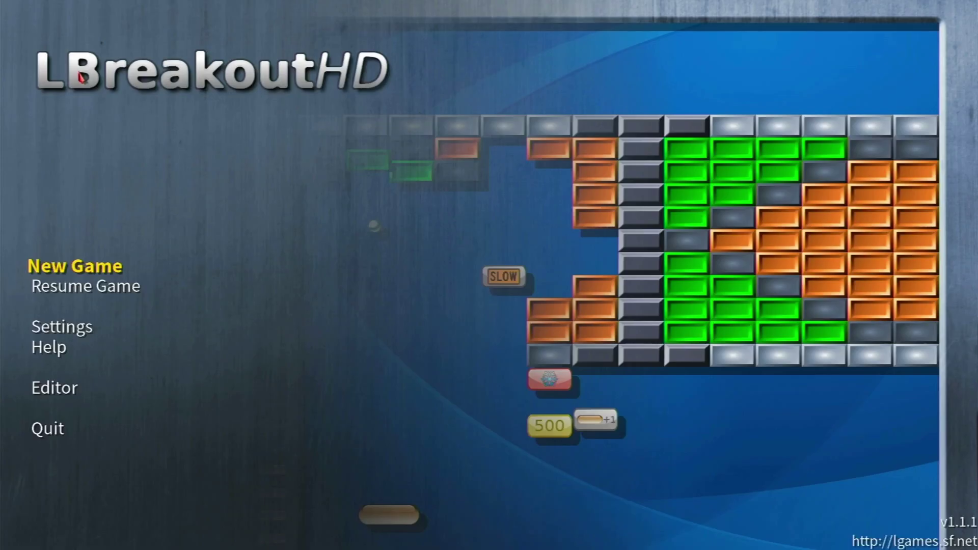
{"action": "key", "text": "Return"}
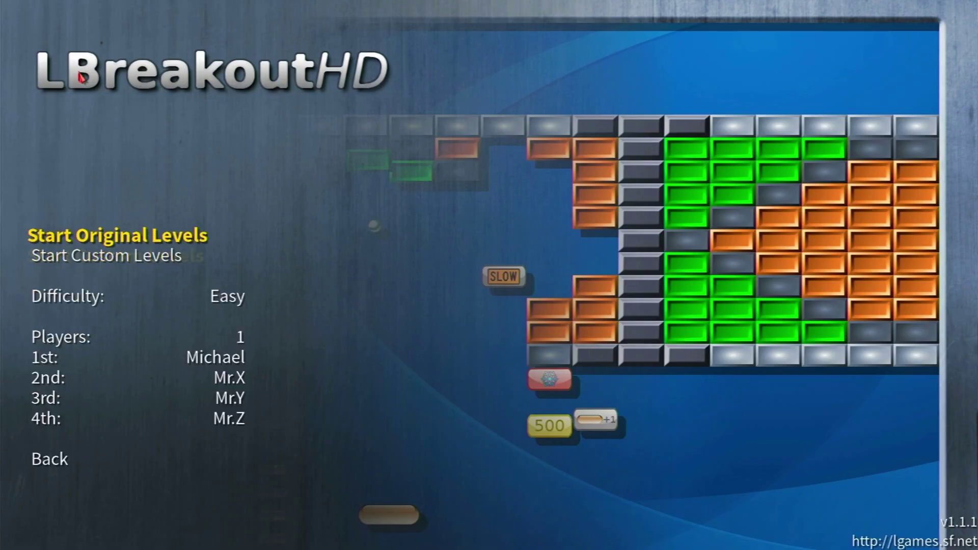
{"action": "key", "text": "Return"}
Rally the ball with the paddle, breaking level 1 bricks and catching falling bonuses.
{"action": "key", "text": "Left"}
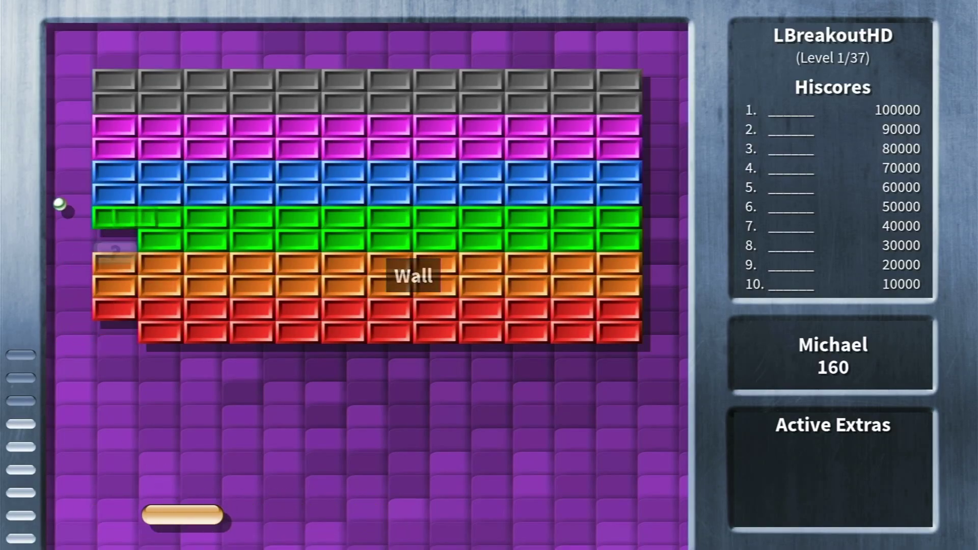
{"action": "key", "text": "Right"}
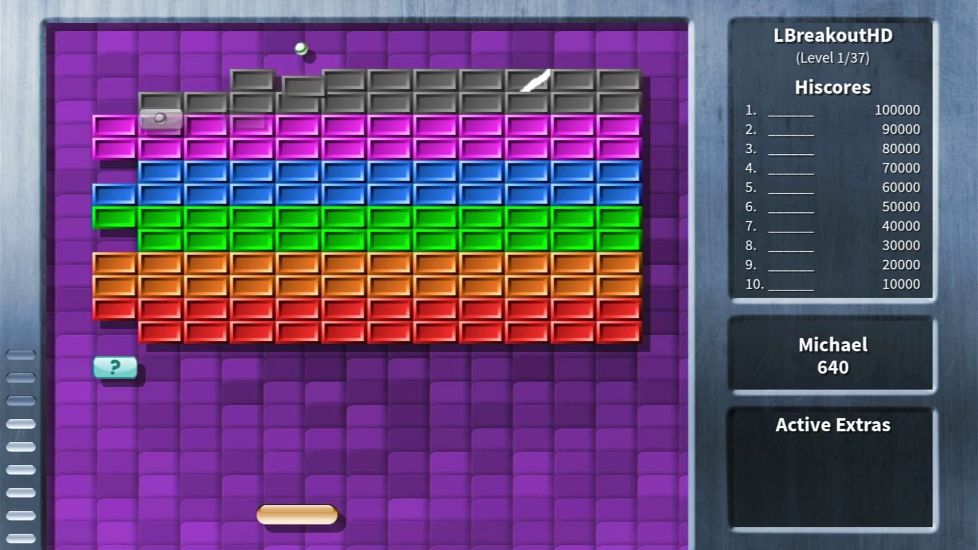
{"action": "key", "text": "Right"}
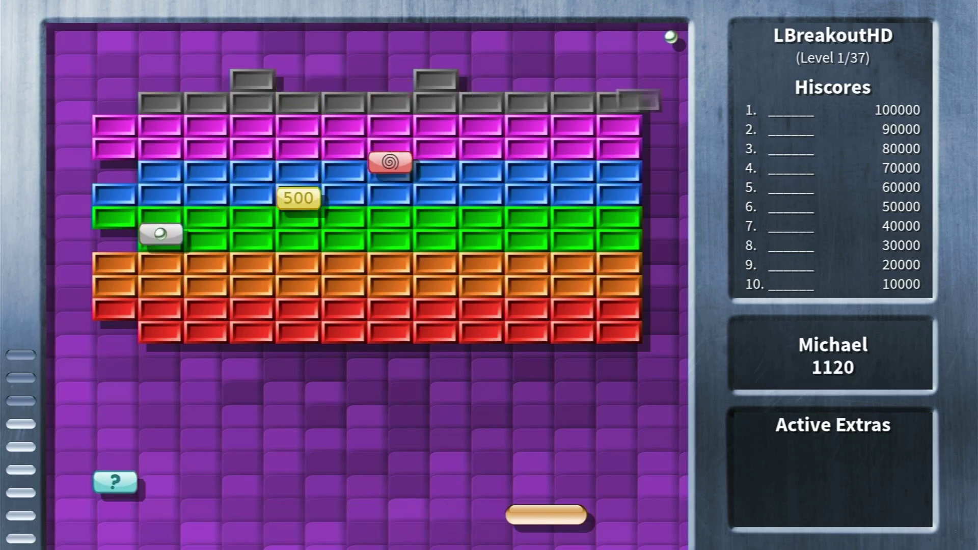
{"action": "key", "text": "Left"}
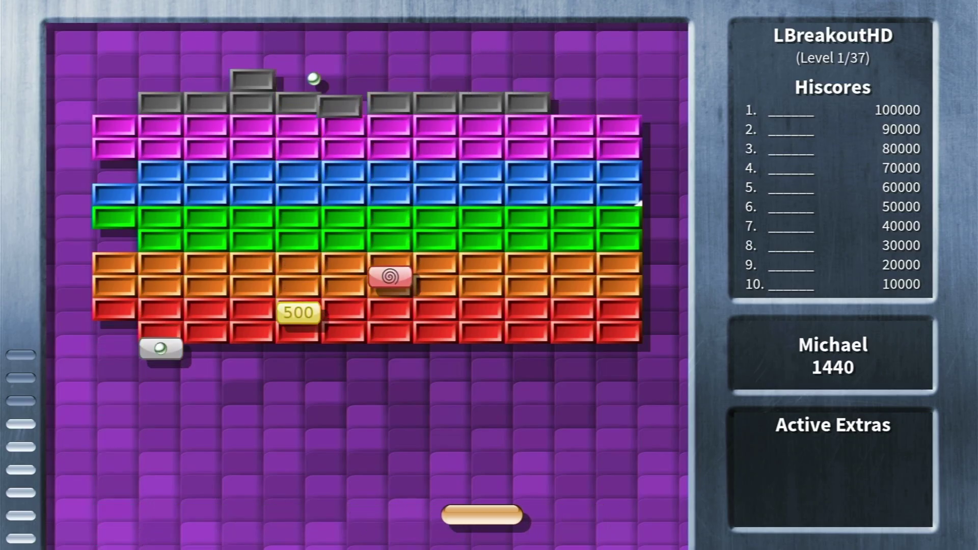
{"action": "key", "text": "Left"}
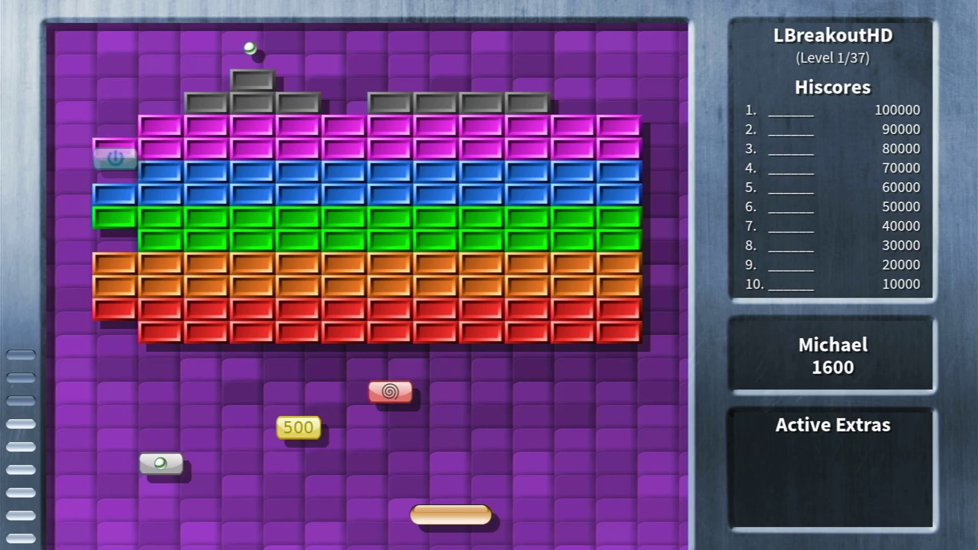
{"action": "key", "text": "Right"}
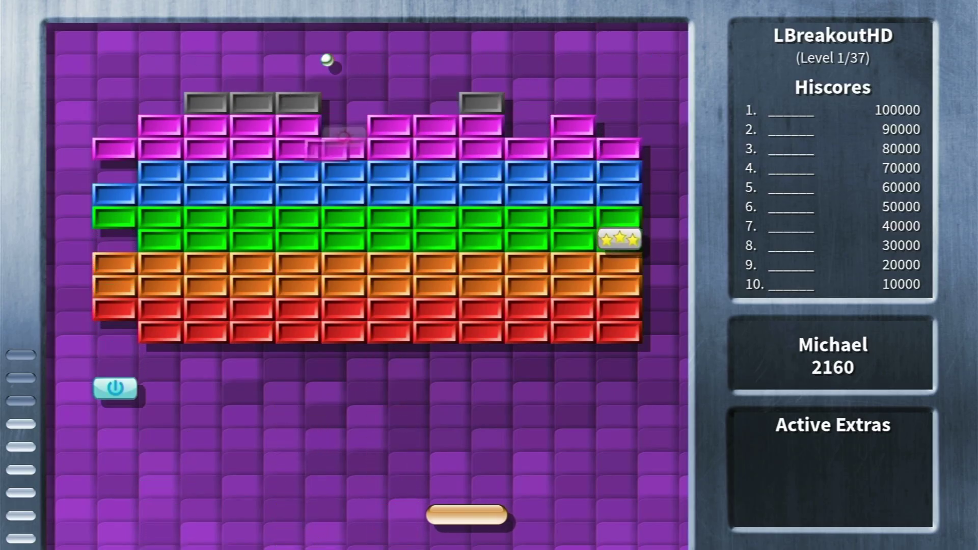
{"action": "key", "text": "Left"}
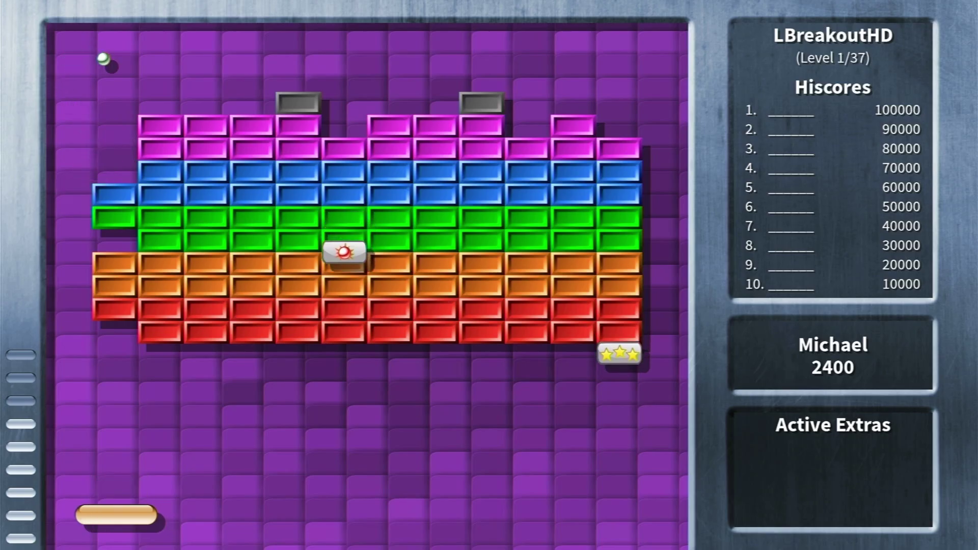
{"action": "key", "text": "Right"}
{"action": "key", "text": "Right"}
{"action": "key", "text": "Right"}
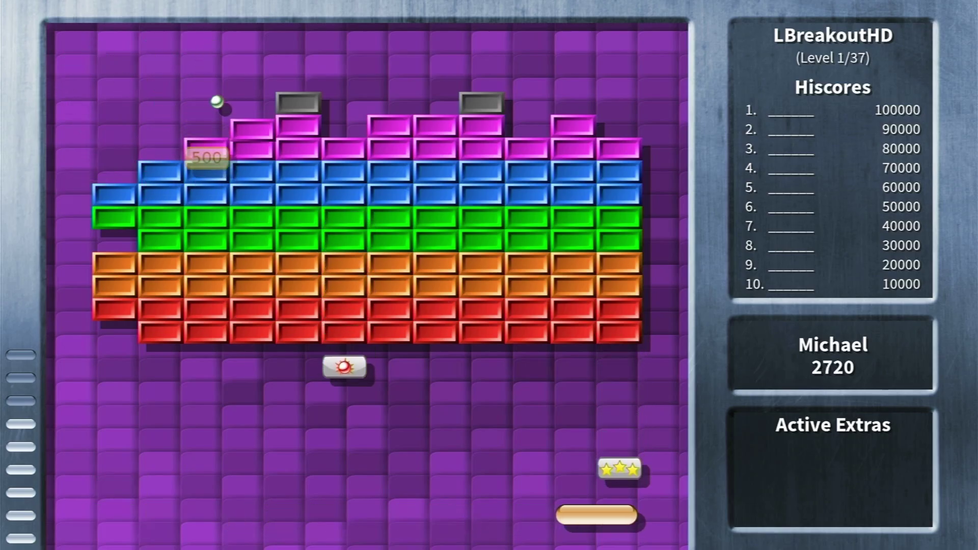
{"action": "key", "text": "Left"}
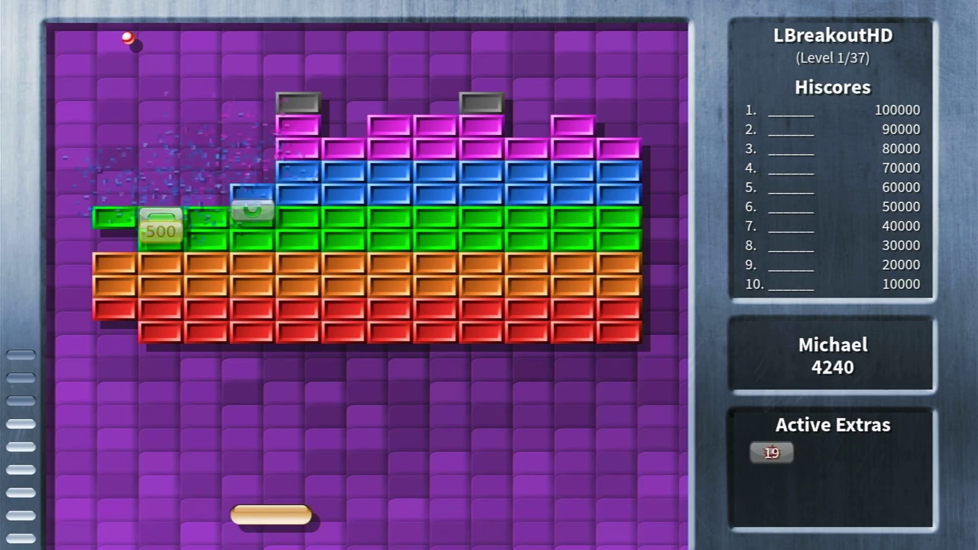
{"action": "key", "text": "Left"}
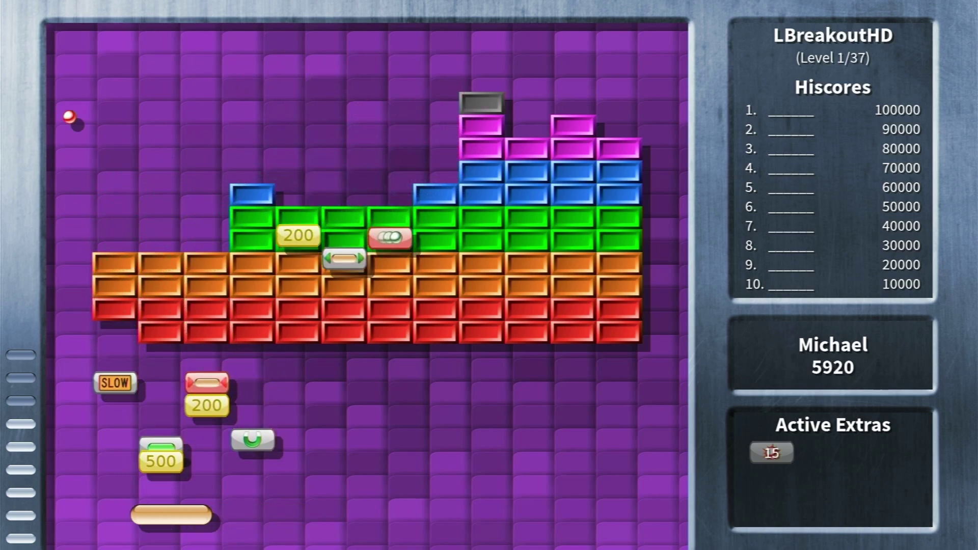
{"action": "key", "text": "Right"}
{"action": "key", "text": "Left"}
{"action": "key", "text": "Right"}
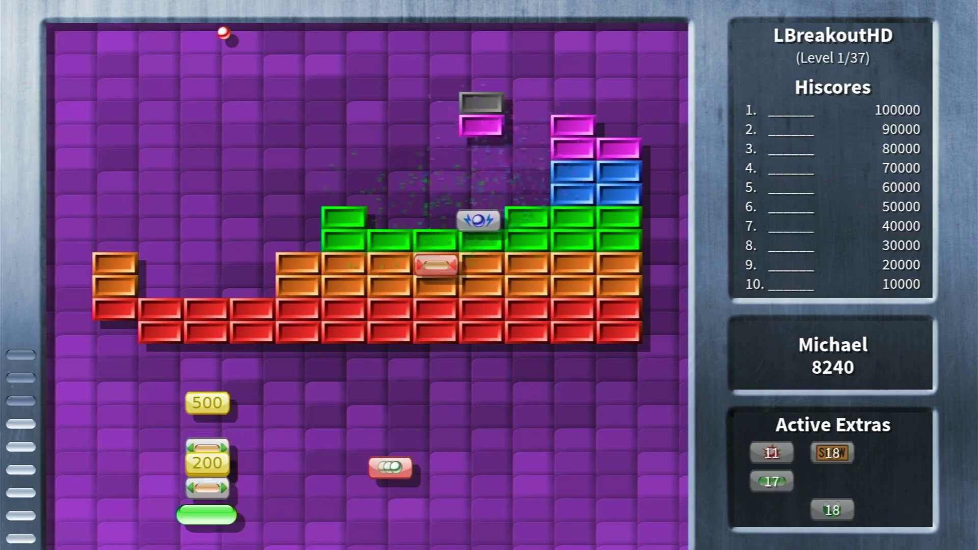
{"action": "key", "text": "Right"}
{"action": "key", "text": "Left"}
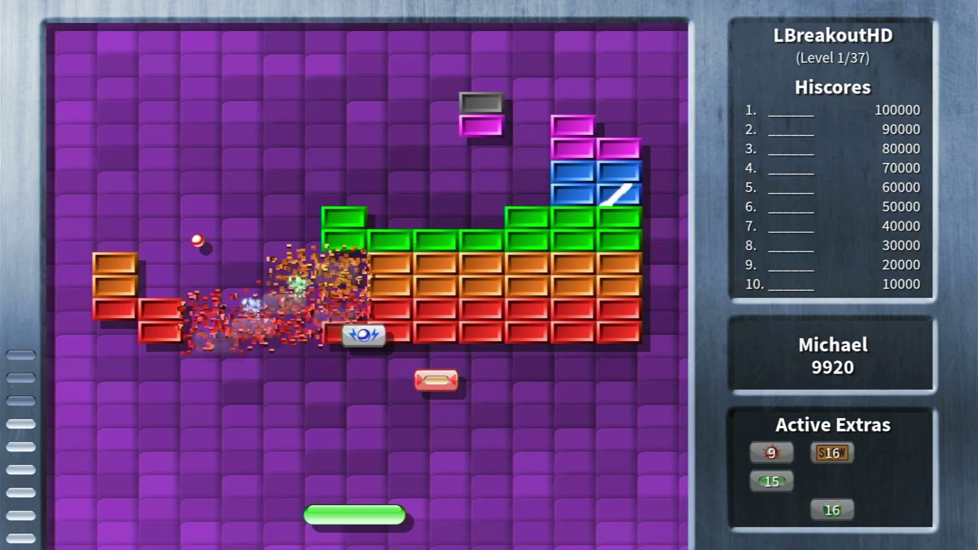
{"action": "key", "text": "Right"}
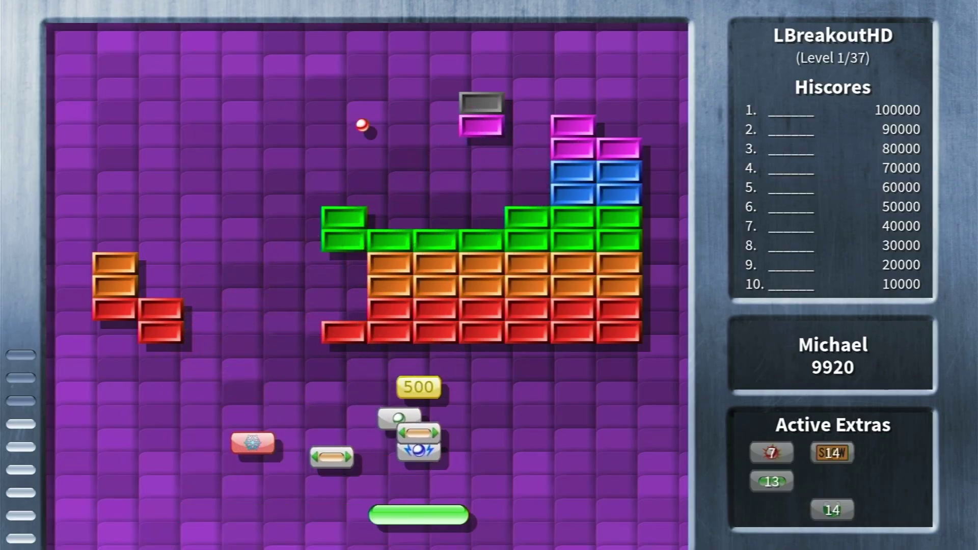
{"action": "key", "text": "Right"}
{"action": "key", "text": "Right"}
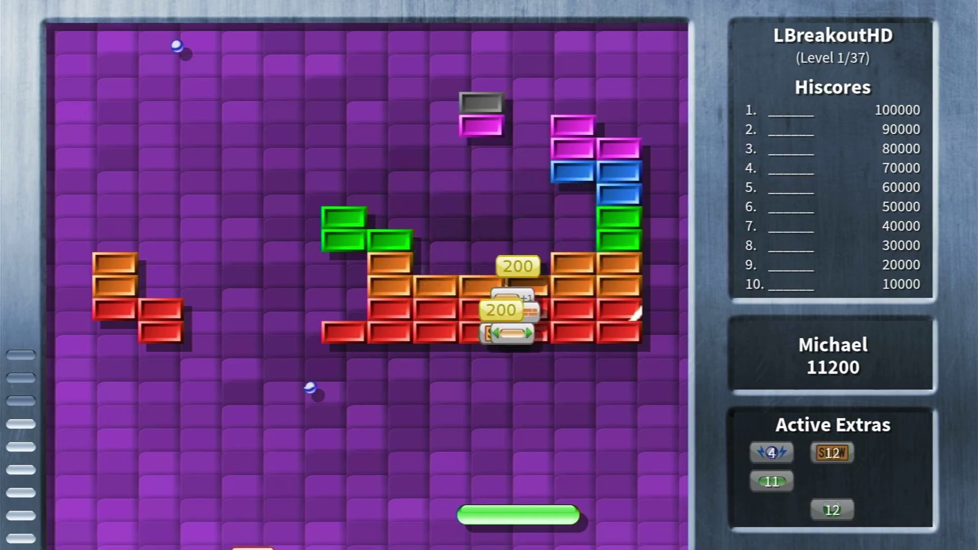
{"action": "key", "text": "Left"}
{"action": "key", "text": "Right"}
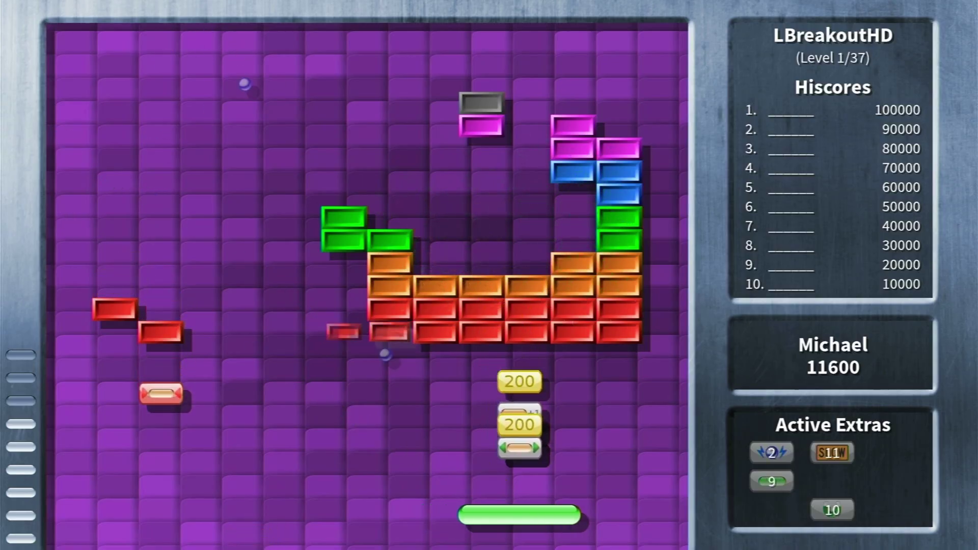
{"action": "key", "text": "Right"}
{"action": "key", "text": "Left"}
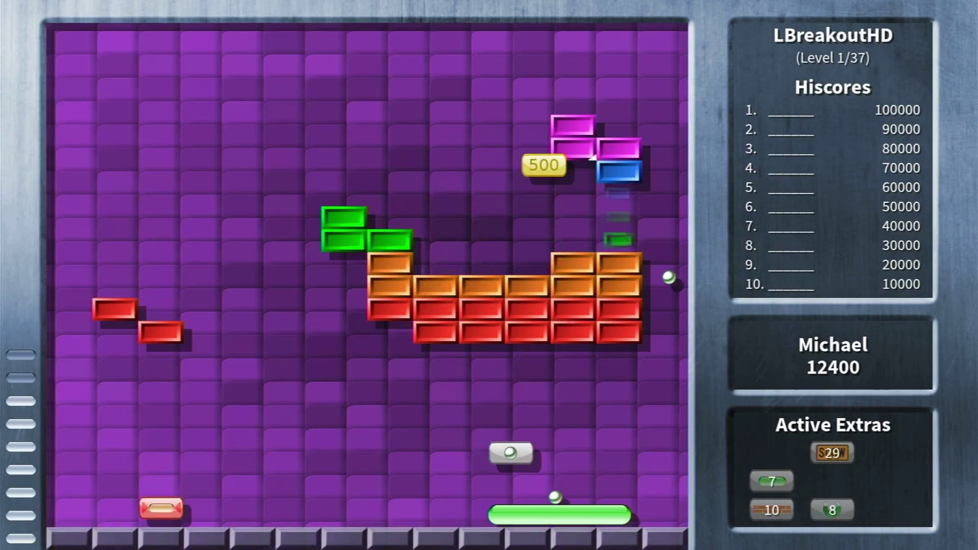
{"action": "key", "text": "Left"}
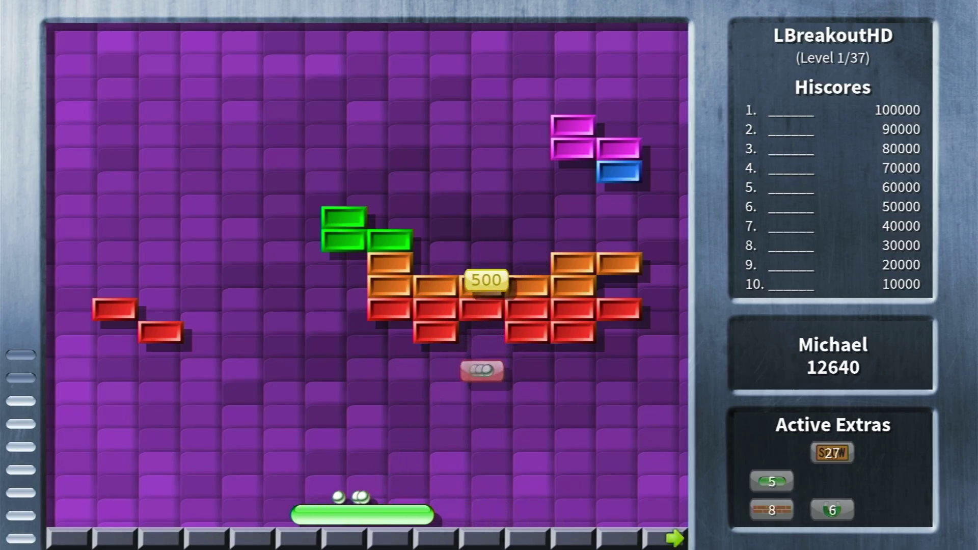
{"action": "key", "text": "Right"}
Keep the multiple balls in play to clear the last bricks, reaching level 2 Circles at 15360.
{"action": "key", "text": "Left"}
{"action": "key", "text": "Right"}
{"action": "key", "text": "Left"}
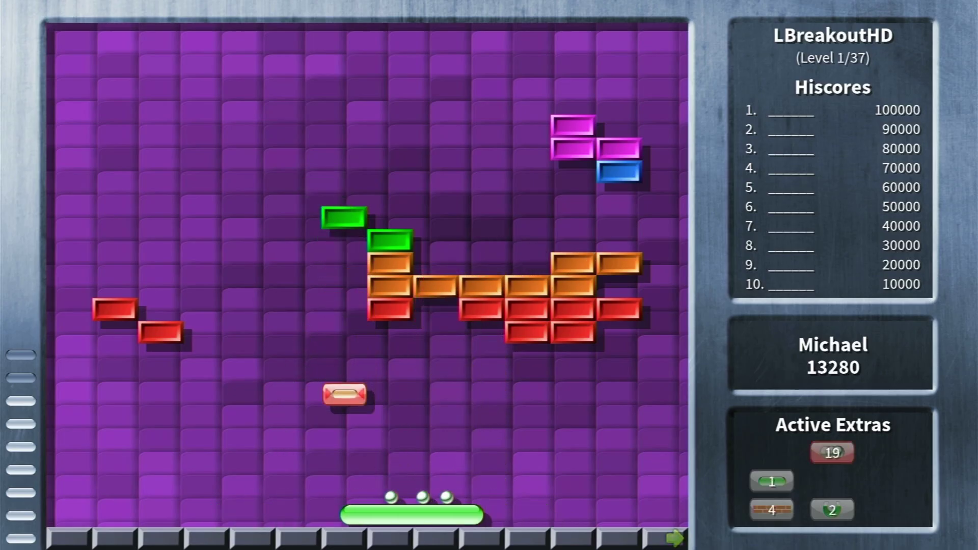
{"action": "key", "text": "Right"}
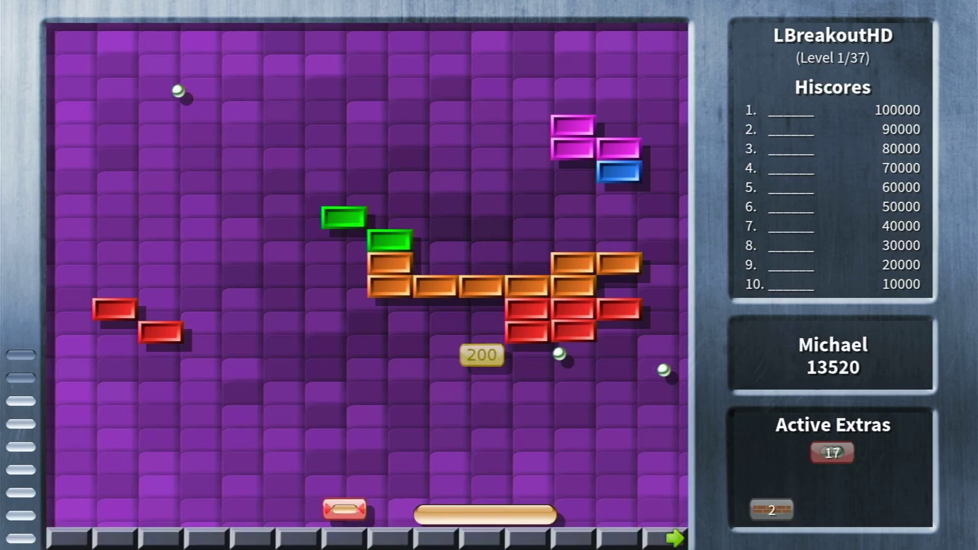
{"action": "key", "text": "Left"}
{"action": "key", "text": "Right"}
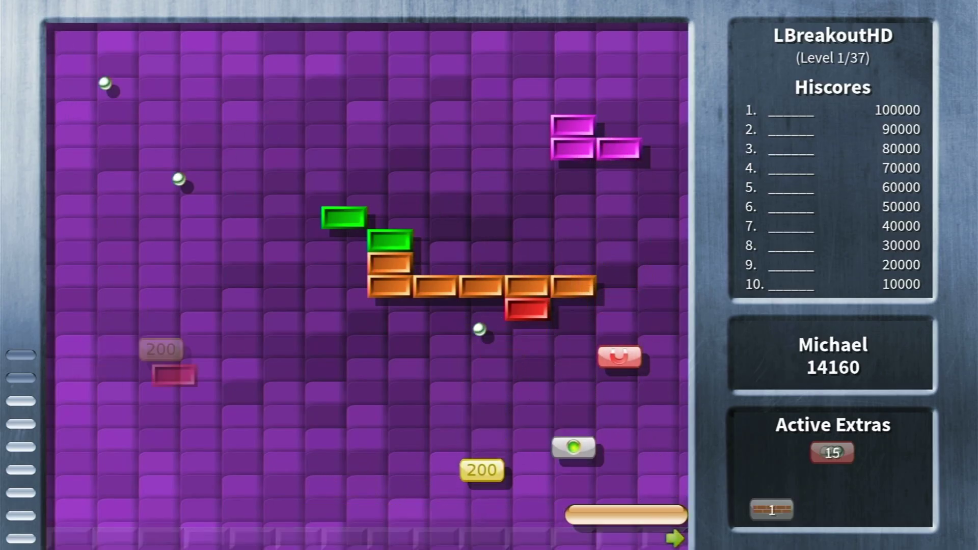
{"action": "key", "text": "Left"}
{"action": "key", "text": "Right"}
{"action": "key", "text": "Right"}
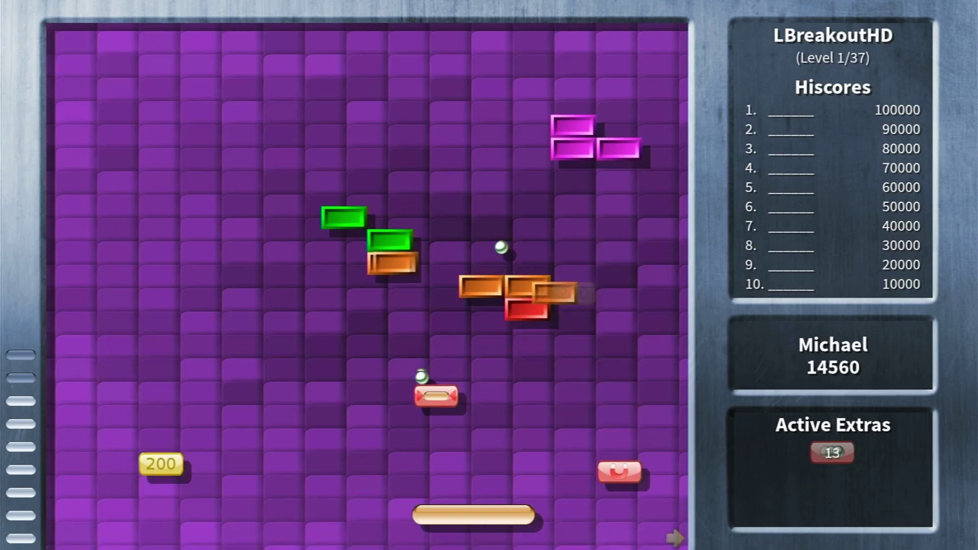
{"action": "key", "text": "Left"}
{"action": "key", "text": "Right"}
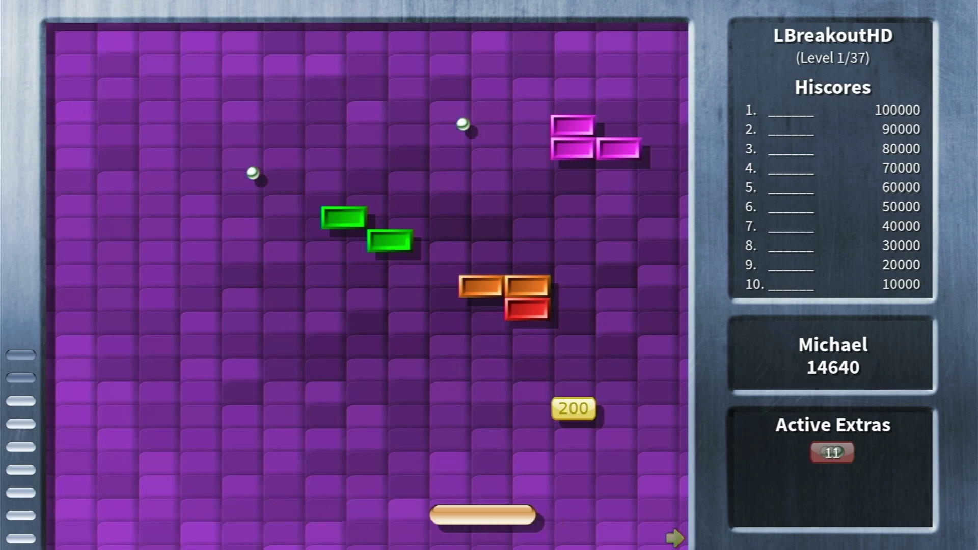
{"action": "key", "text": "Right"}
{"action": "key", "text": "Left"}
{"action": "key", "text": "Right"}
{"action": "key", "text": "Left"}
{"action": "key", "text": "Right"}
{"action": "key", "text": "Left"}
{"action": "key", "text": "Right"}
{"action": "key", "text": "Left"}
{"action": "key", "text": "Left"}
{"action": "key", "text": "Right"}
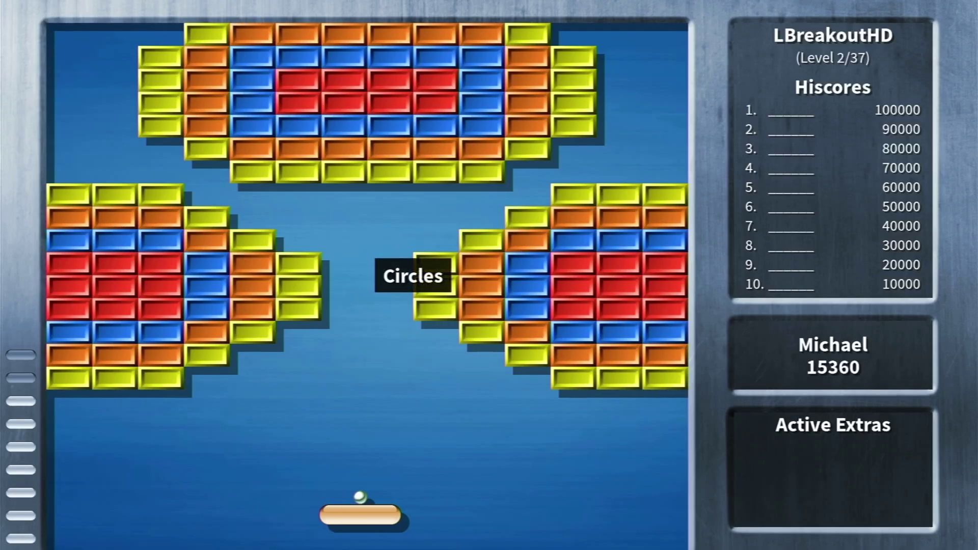
Quit the current game with Esc and y, then choose Quit from LBreakoutHD's main menu.
{"action": "key", "text": "Escape"}
{"action": "key", "text": "y"}
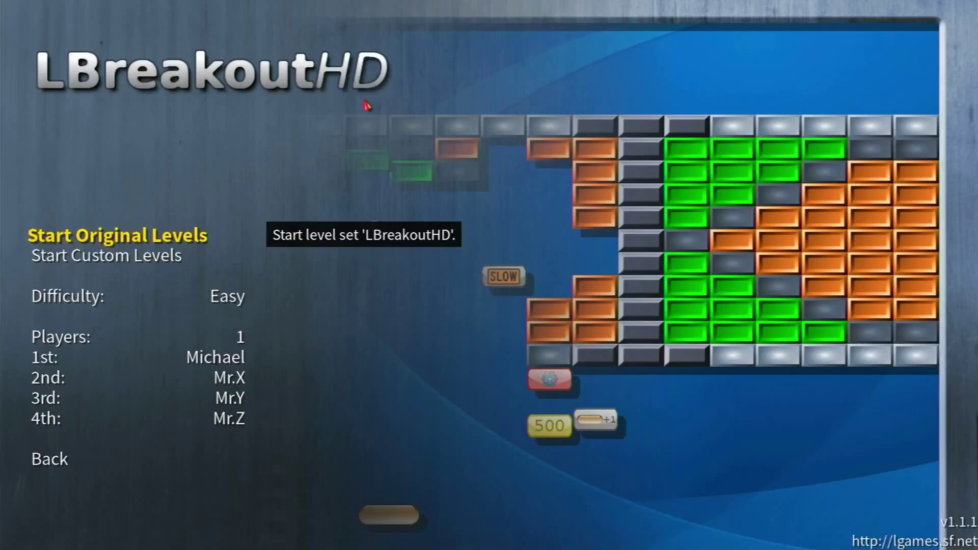
{"action": "key", "text": "Escape"}
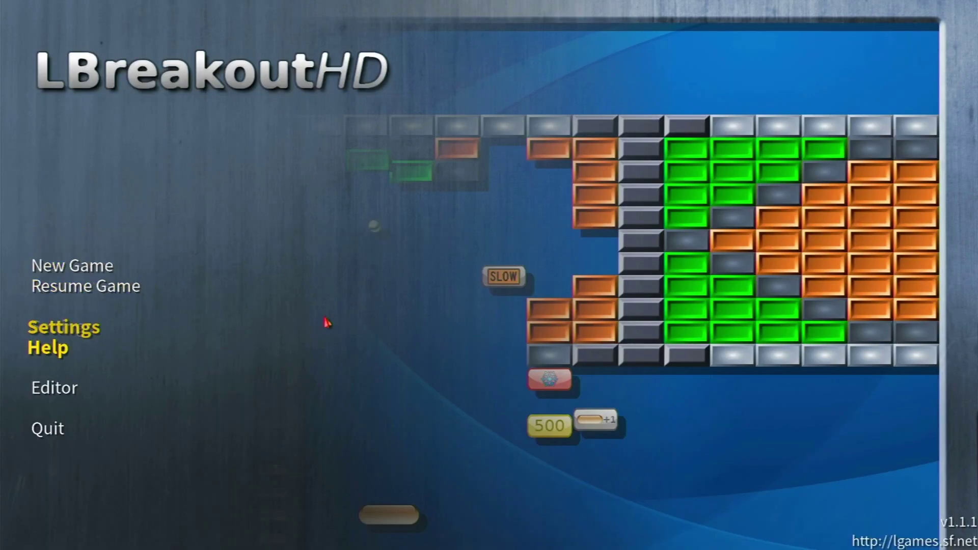
{"action": "key", "text": "Return"}
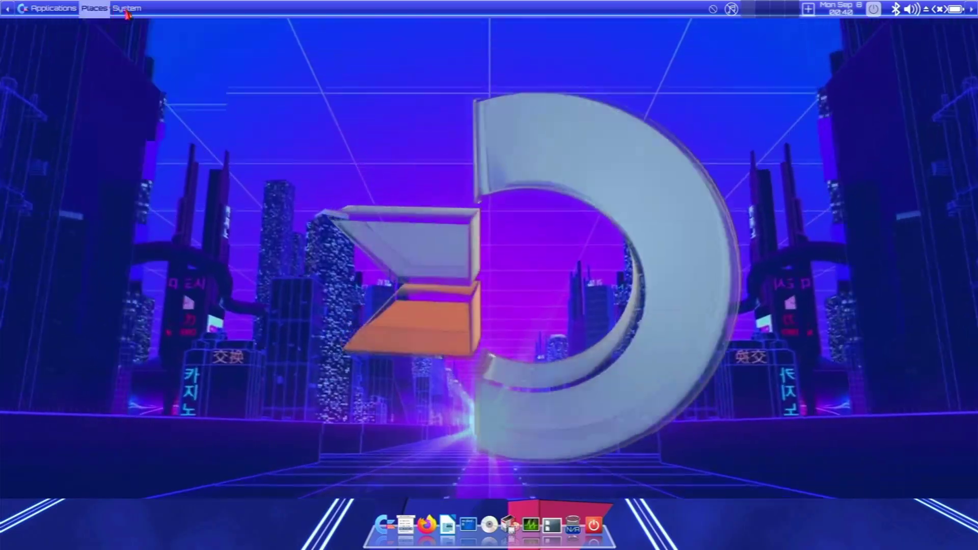
Turn off Animate Wallpaper (Toggle) under System > Commodore OS, restoring the static logo desktop.
{"action": "left_click", "coordinate": [125, 9]}
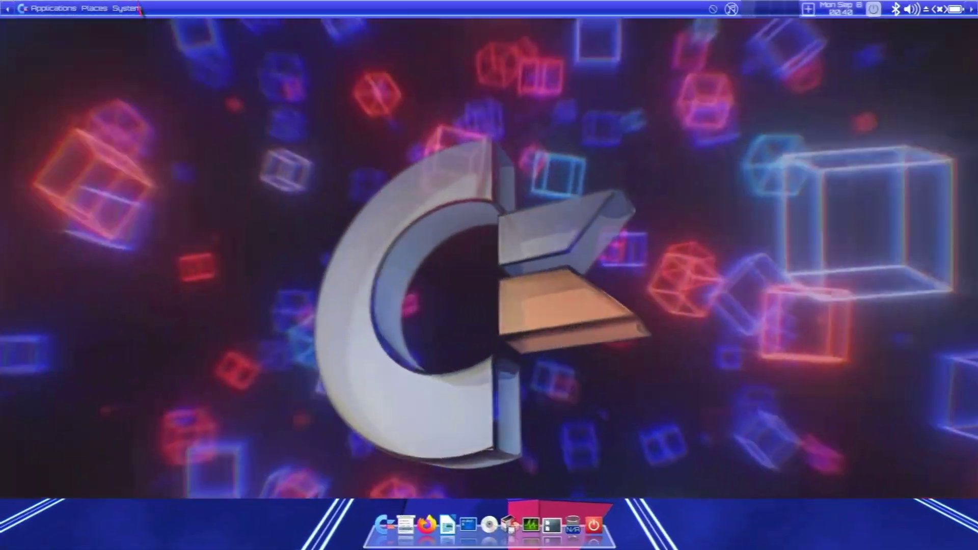
{"action": "left_click", "coordinate": [125, 8]}
{"action": "mouse_move", "coordinate": [156, 70]}
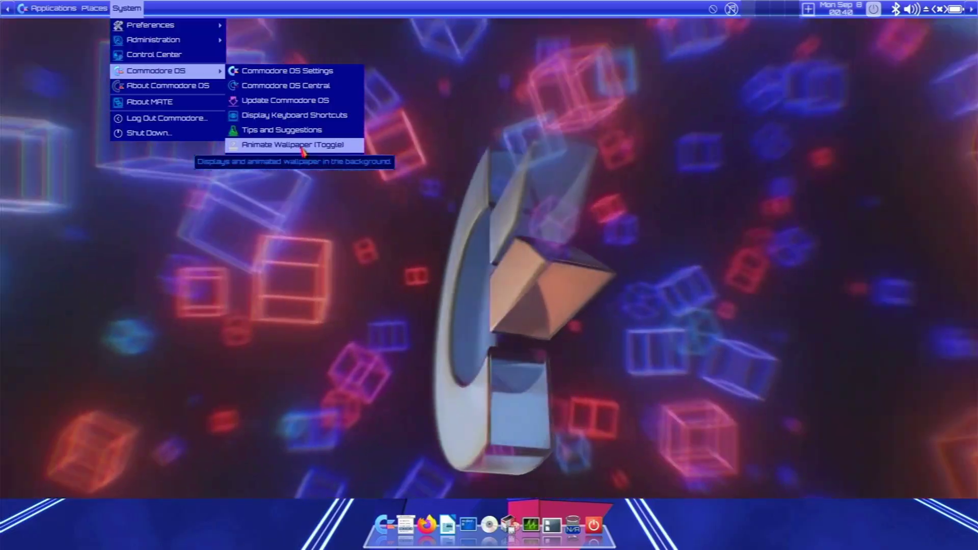
{"action": "left_click", "coordinate": [301, 148]}
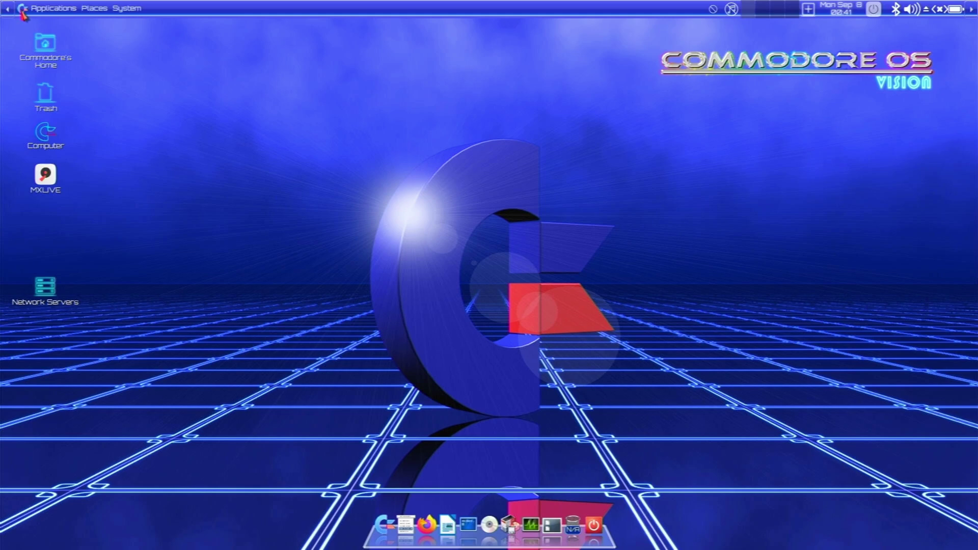
{"action": "left_click", "coordinate": [22, 11]}
Launch the Command Line Interface from Accessories and enlarge its window and text.
{"action": "mouse_move", "coordinate": [38, 29]}
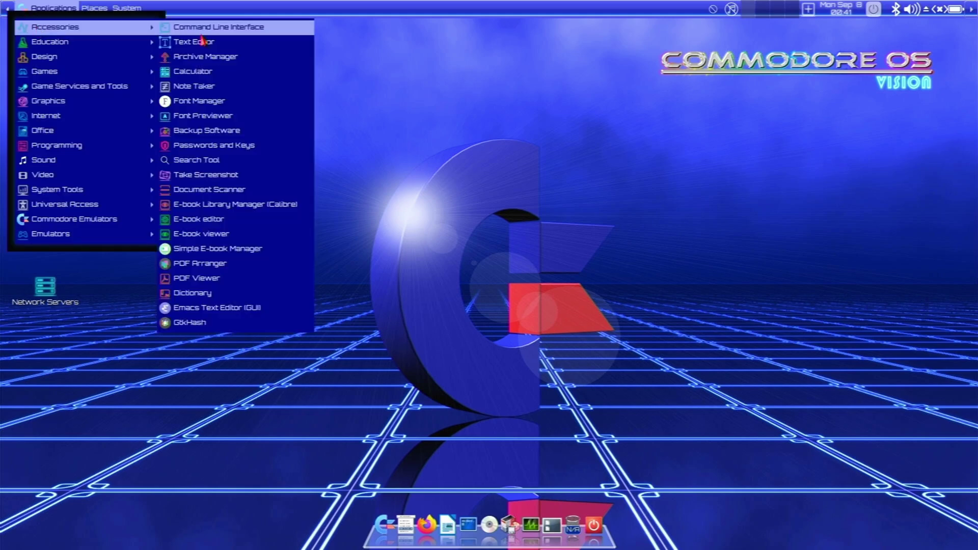
{"action": "left_click", "coordinate": [243, 31]}
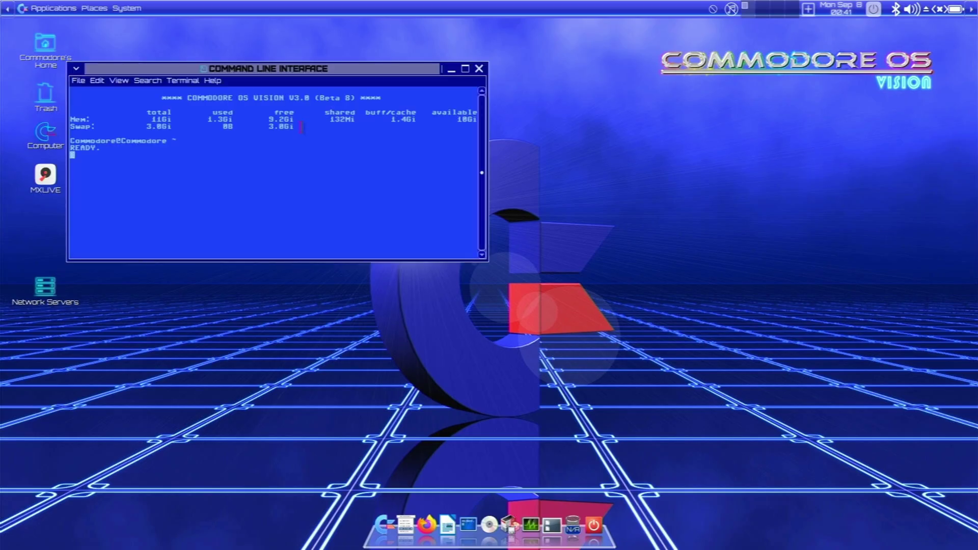
{"action": "key", "text": "ctrl+plus"}
{"action": "key", "text": "ctrl+plus"}
{"action": "key", "text": "ctrl+plus"}
{"action": "key", "text": "ctrl+plus"}
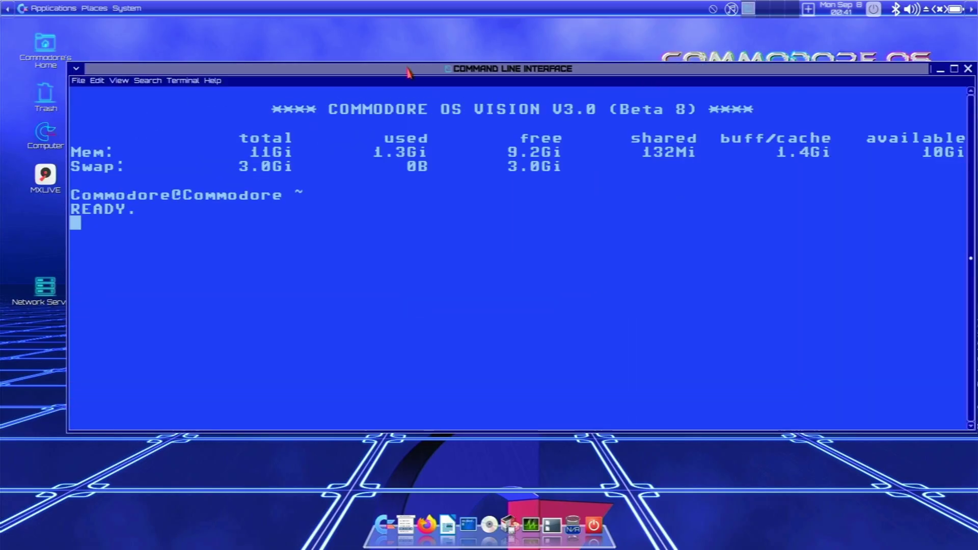
{"action": "left_click_drag", "start_coordinate": [409, 73], "coordinate": [381, 74]}
Run ls, lsblk and df -h, then clear the screen and list the home folder again.
{"action": "type", "text": "ls"}
{"action": "key", "text": "Return"}
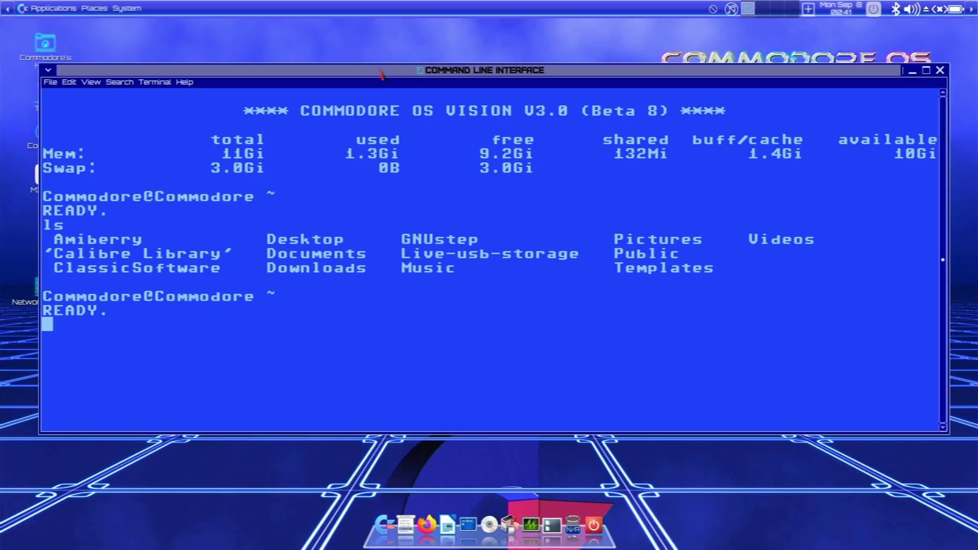
{"action": "key", "text": "Return"}
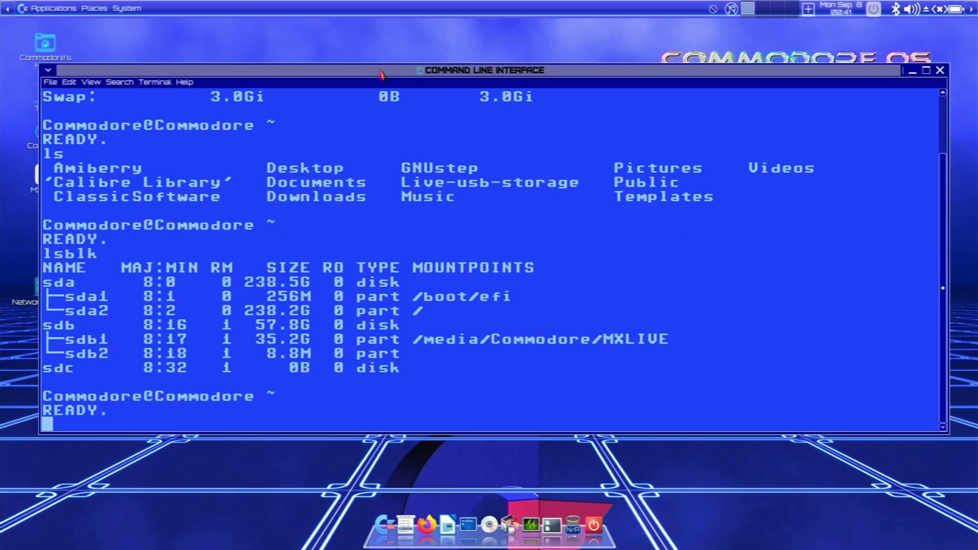
{"action": "type", "text": "df -h"}
{"action": "key", "text": "Return"}
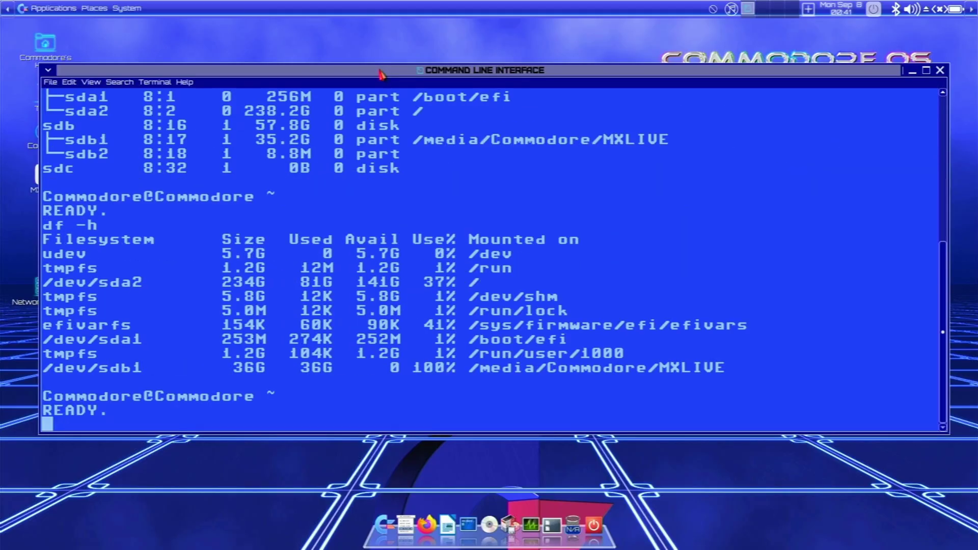
{"action": "key", "text": "ctrl+l"}
{"action": "type", "text": "ls"}
{"action": "key", "text": "Return"}
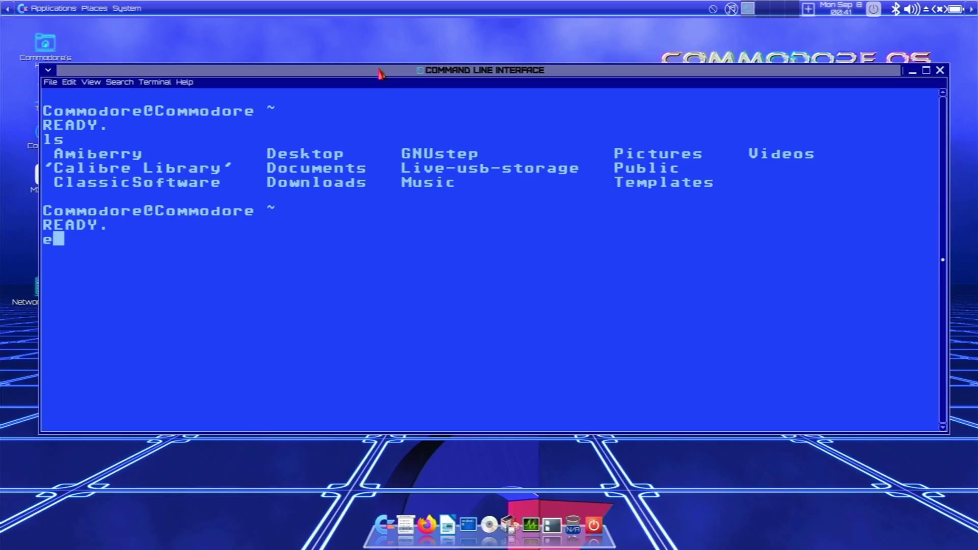
Exit the terminal and launch Amiga Deluxe Paint Clone from the Graphics applications menu.
{"action": "type", "text": "exit"}
{"action": "key", "text": "Return"}
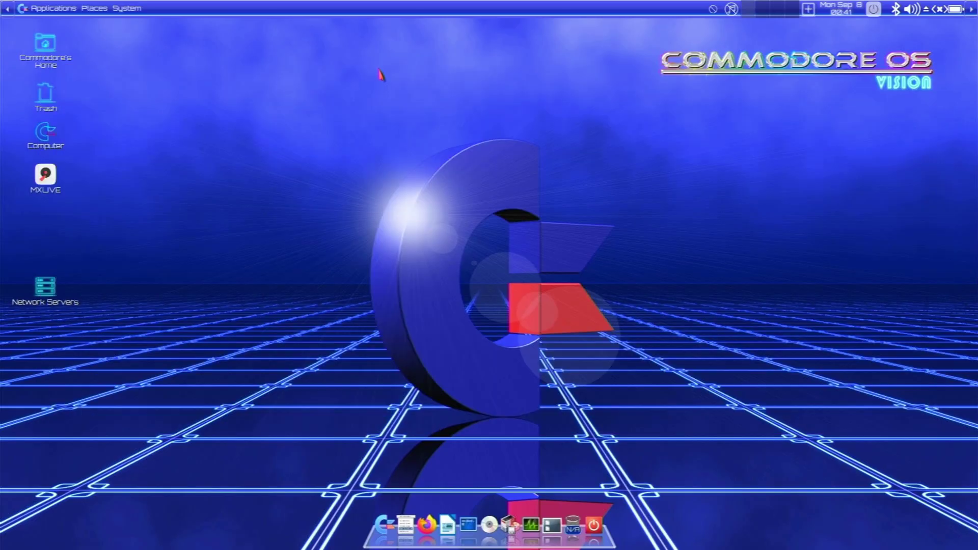
{"action": "left_click", "coordinate": [59, 9]}
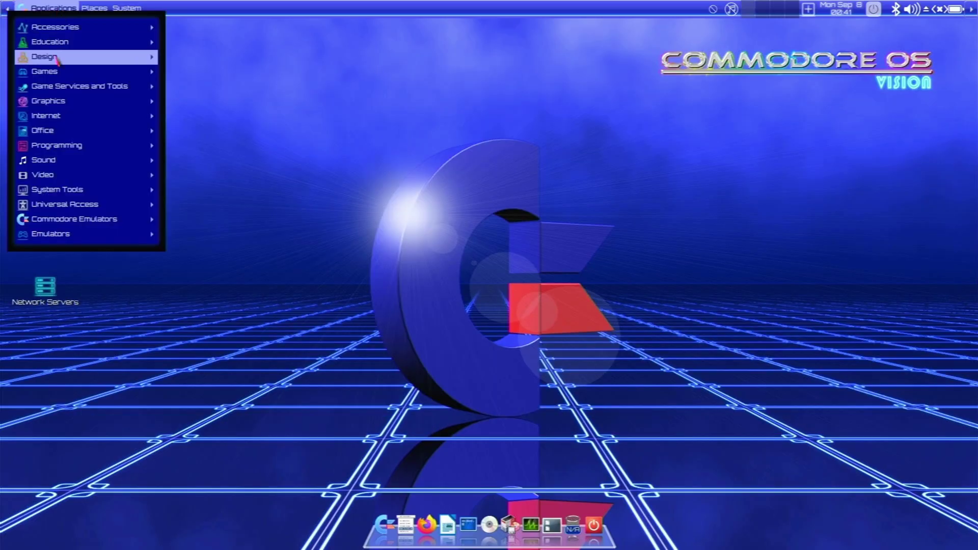
{"action": "mouse_move", "coordinate": [91, 32]}
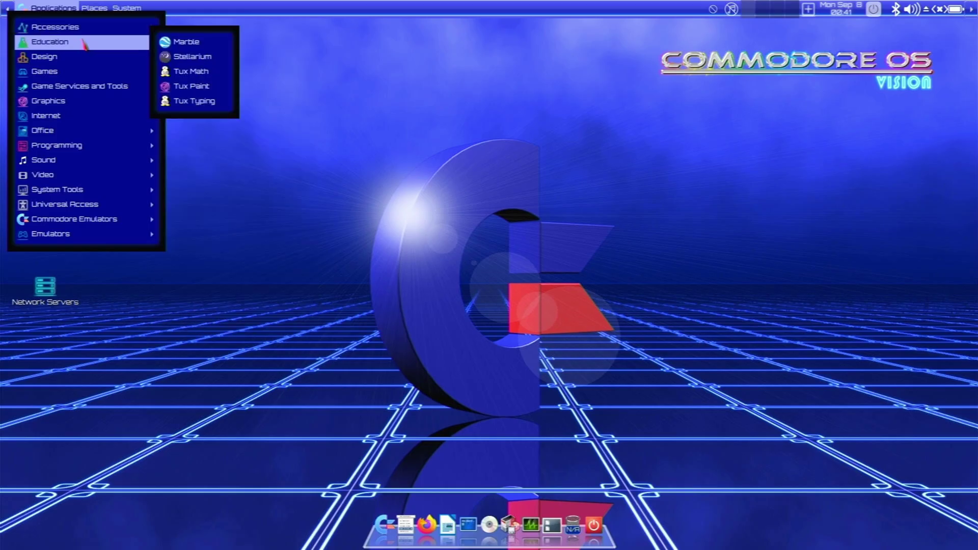
{"action": "mouse_move", "coordinate": [75, 63]}
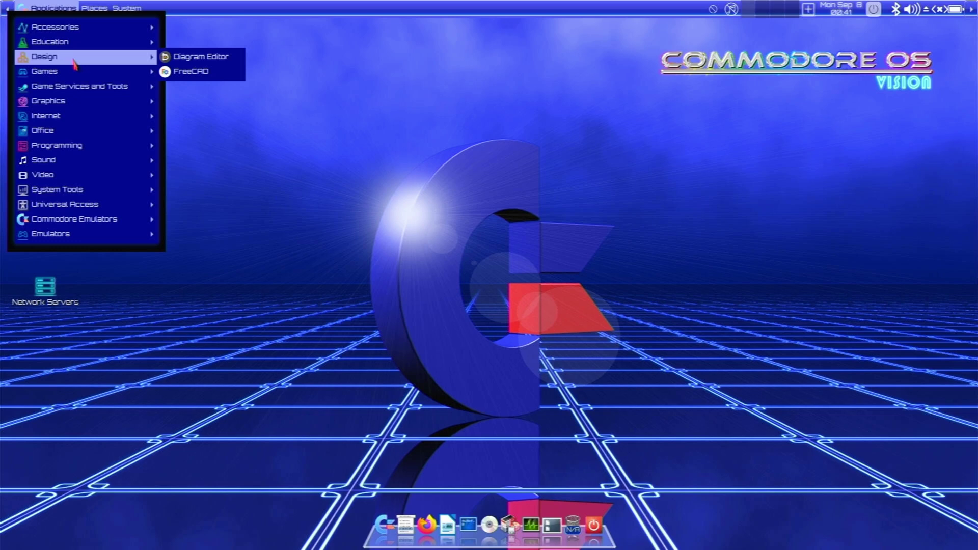
{"action": "mouse_move", "coordinate": [73, 91]}
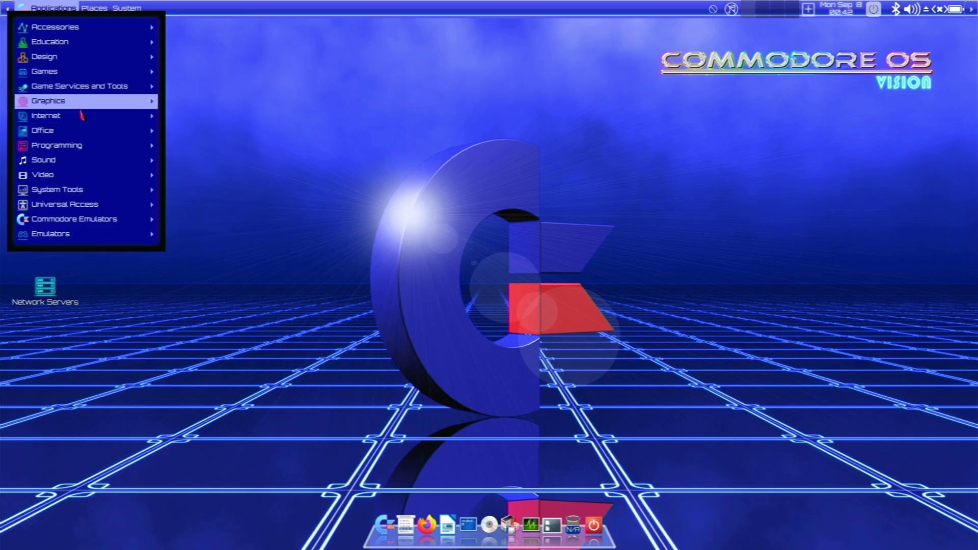
{"action": "mouse_move", "coordinate": [80, 112]}
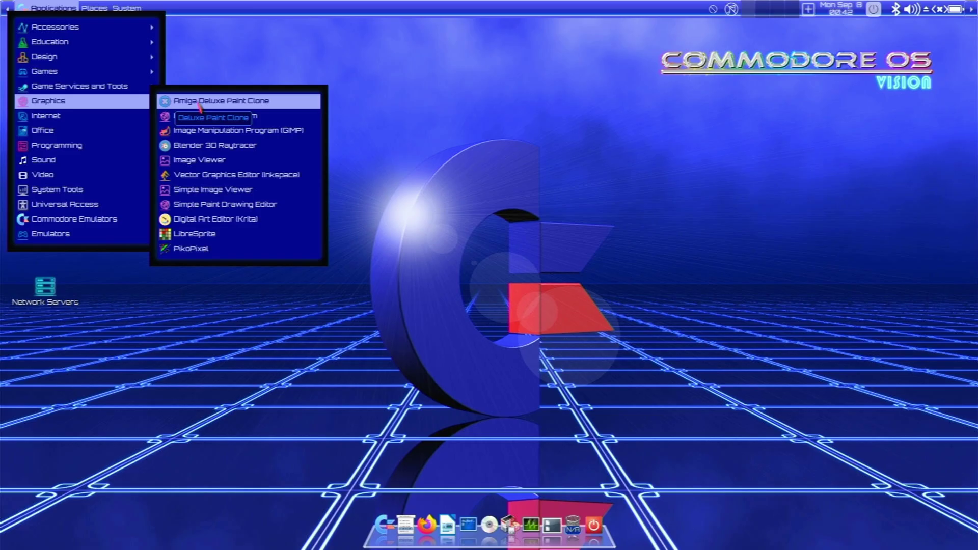
{"action": "key", "text": "Up"}
{"action": "key", "text": "Up"}
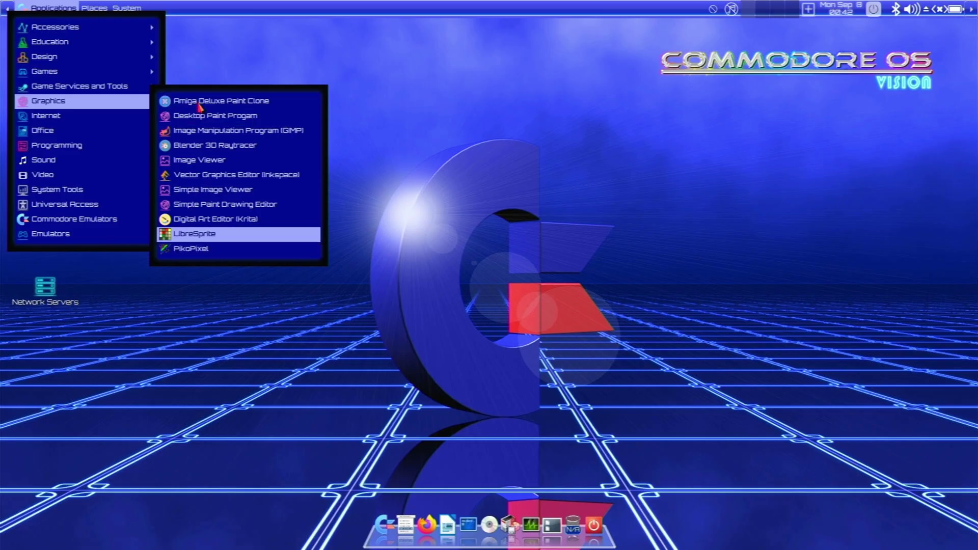
{"action": "key", "text": "Up"}
{"action": "key", "text": "Up"}
{"action": "key", "text": "Up"}
{"action": "key", "text": "Up"}
{"action": "key", "text": "Up"}
{"action": "key", "text": "Up"}
{"action": "key", "text": "Up"}
{"action": "key", "text": "Up"}
{"action": "key", "text": "Up"}
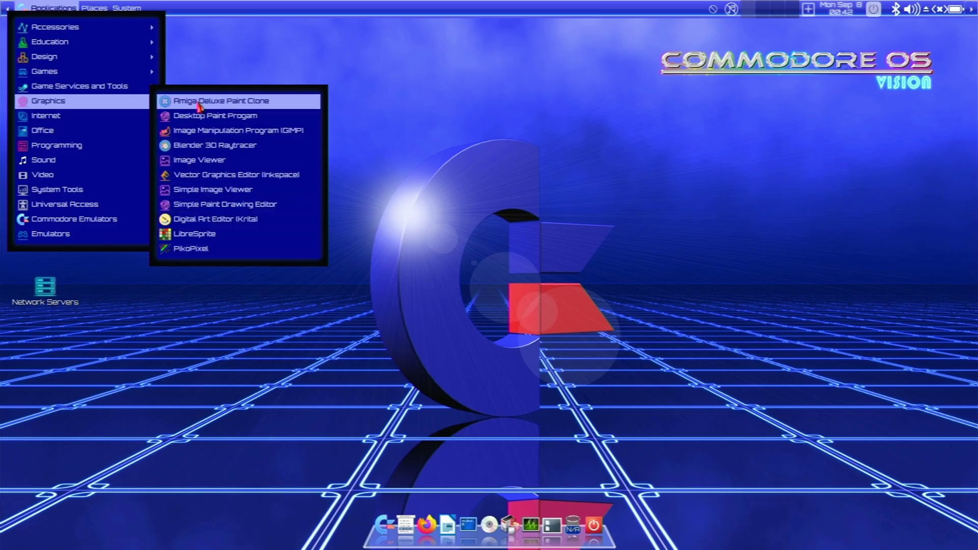
{"action": "key", "text": "Return"}
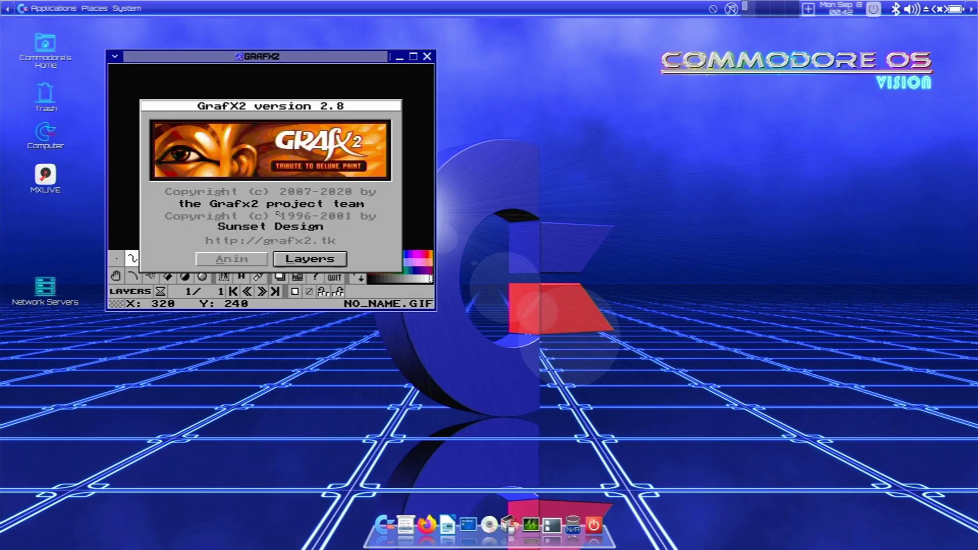
Dismiss the GrafX2 version splash, then close the program choosing Discard (Quit) without saving.
{"action": "left_click", "coordinate": [302, 113]}
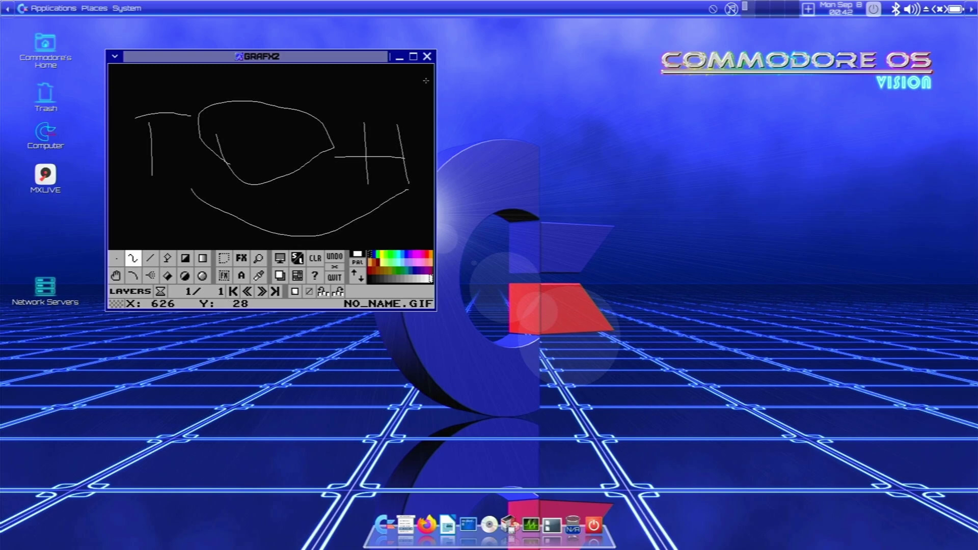
{"action": "left_click", "coordinate": [427, 56]}
{"action": "left_click", "coordinate": [309, 212]}
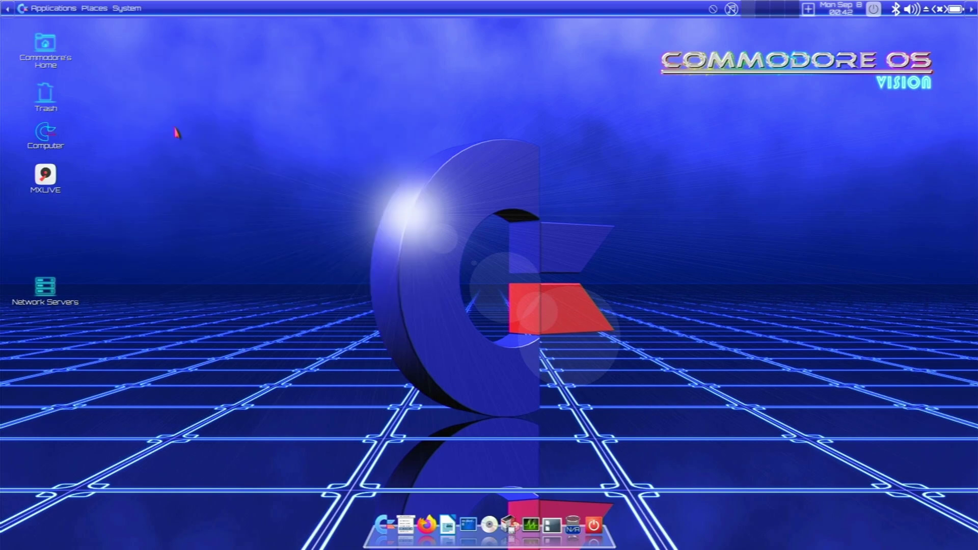
{"action": "left_click", "coordinate": [53, 8]}
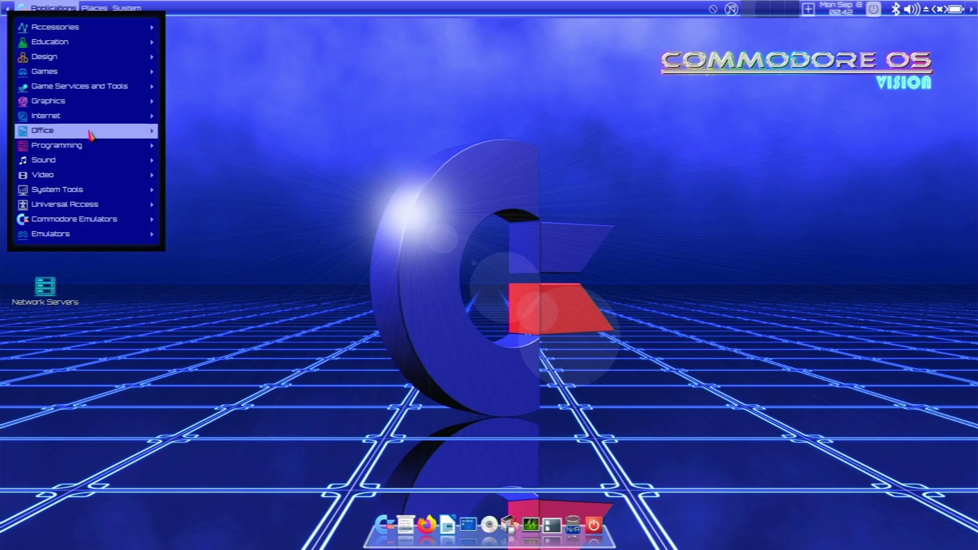
Browse the Programming menu from Commodore OS BASIC past Scratch and Gambas 3 BASIC to Fuze BASIC.
{"action": "mouse_move", "coordinate": [90, 135]}
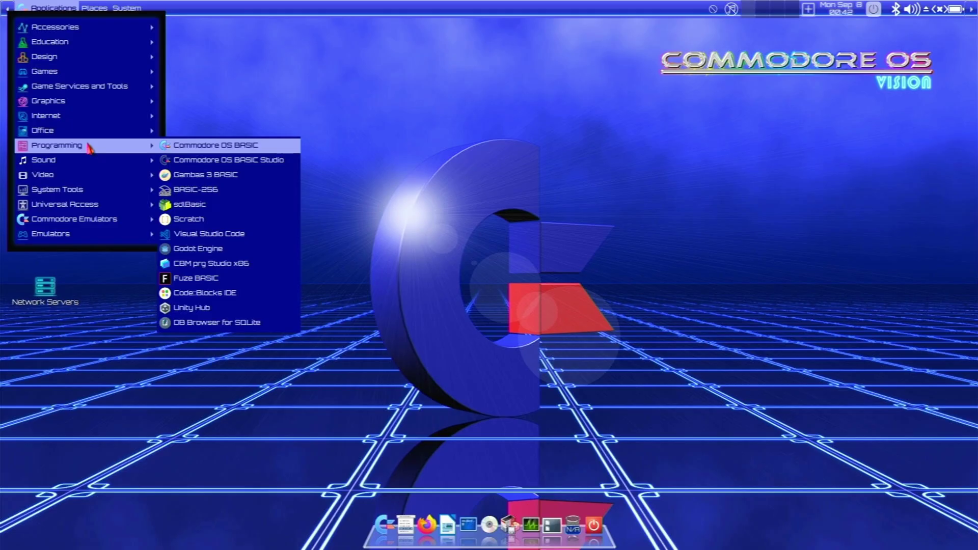
{"action": "key", "text": "Down"}
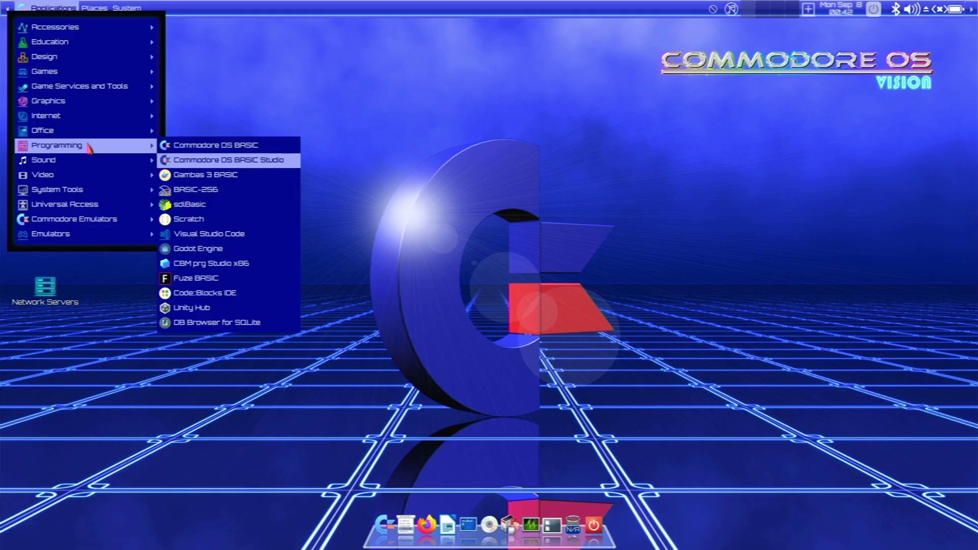
{"action": "key", "text": "Up"}
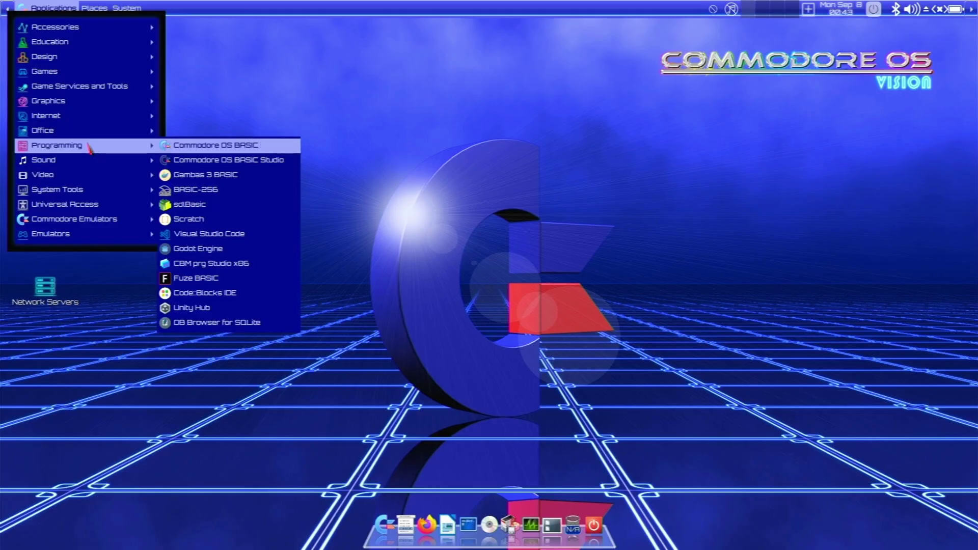
{"action": "key", "text": "Down"}
{"action": "key", "text": "Down"}
{"action": "key", "text": "Down"}
{"action": "key", "text": "Down"}
{"action": "key", "text": "Down"}
{"action": "key", "text": "Down"}
{"action": "key", "text": "Down"}
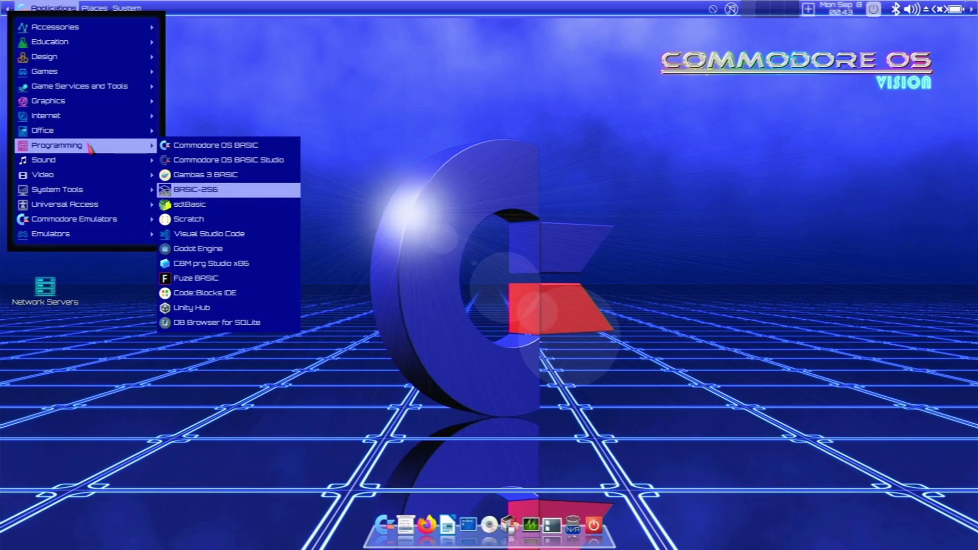
{"action": "key", "text": "Up"}
{"action": "key", "text": "Up"}
{"action": "key", "text": "Up"}
{"action": "key", "text": "Up"}
{"action": "key", "text": "Up"}
{"action": "key", "text": "Down"}
{"action": "key", "text": "Down"}
{"action": "key", "text": "Down"}
{"action": "key", "text": "Down"}
{"action": "key", "text": "Down"}
{"action": "key", "text": "Down"}
{"action": "key", "text": "Down"}
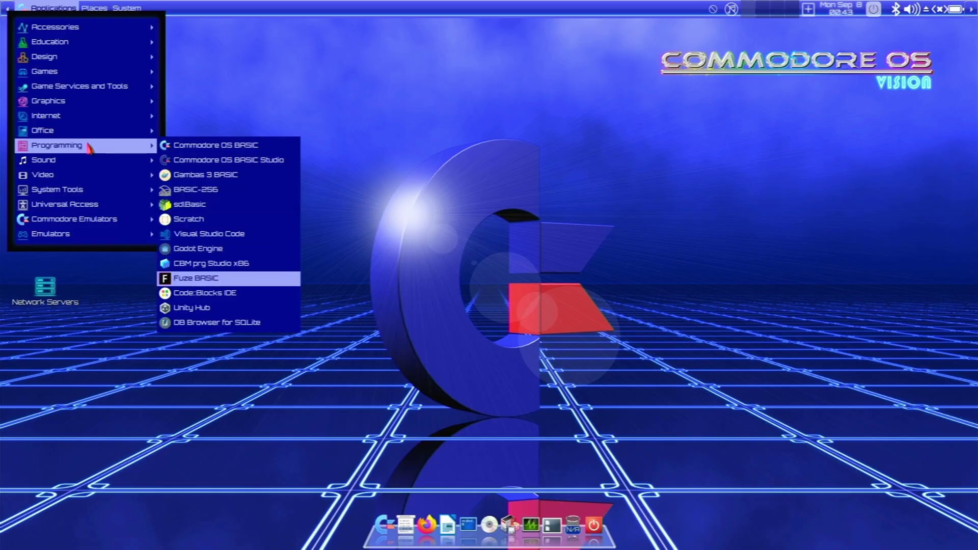
{"action": "key", "text": "Down"}
{"action": "key", "text": "Down"}
{"action": "key", "text": "Down"}
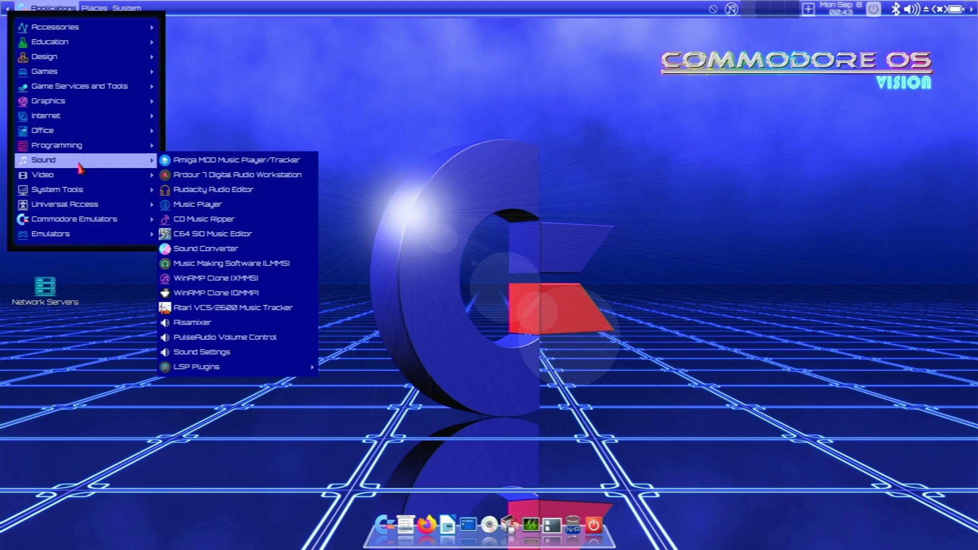
Launch the XMMS music player, drag its window across the desktop, and close it.
{"action": "left_click", "coordinate": [220, 279]}
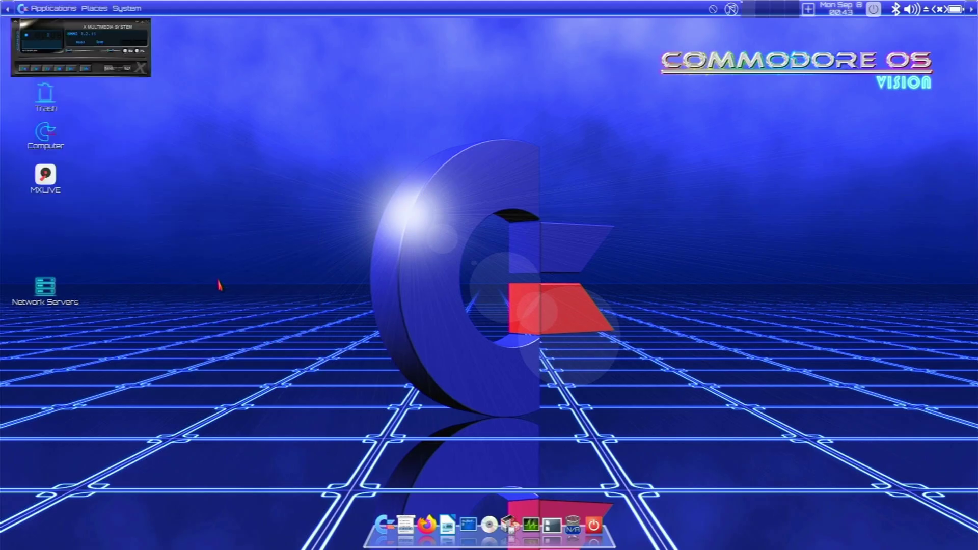
{"action": "left_click", "coordinate": [90, 8]}
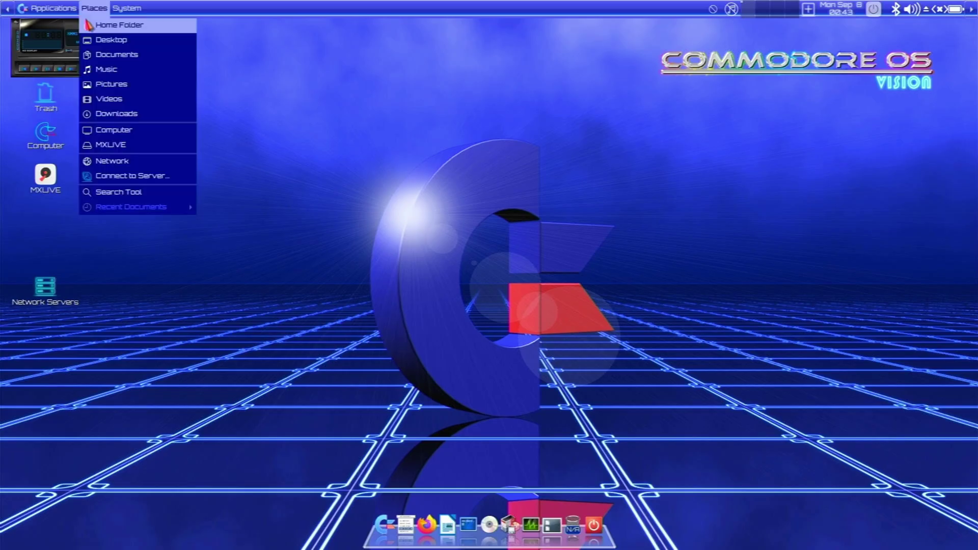
{"action": "left_click", "coordinate": [73, 24]}
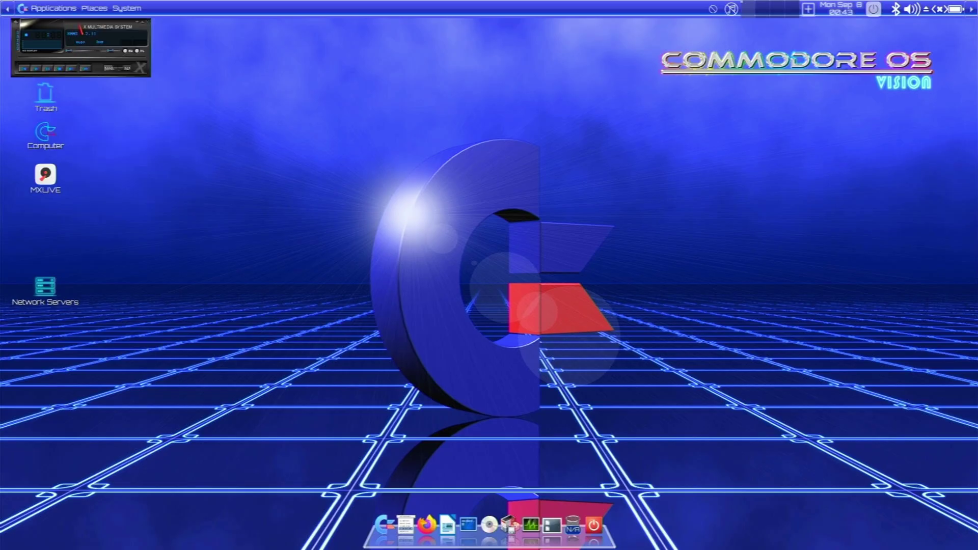
{"action": "left_click_drag", "start_coordinate": [73, 24], "coordinate": [265, 55]}
{"action": "left_click", "coordinate": [334, 57]}
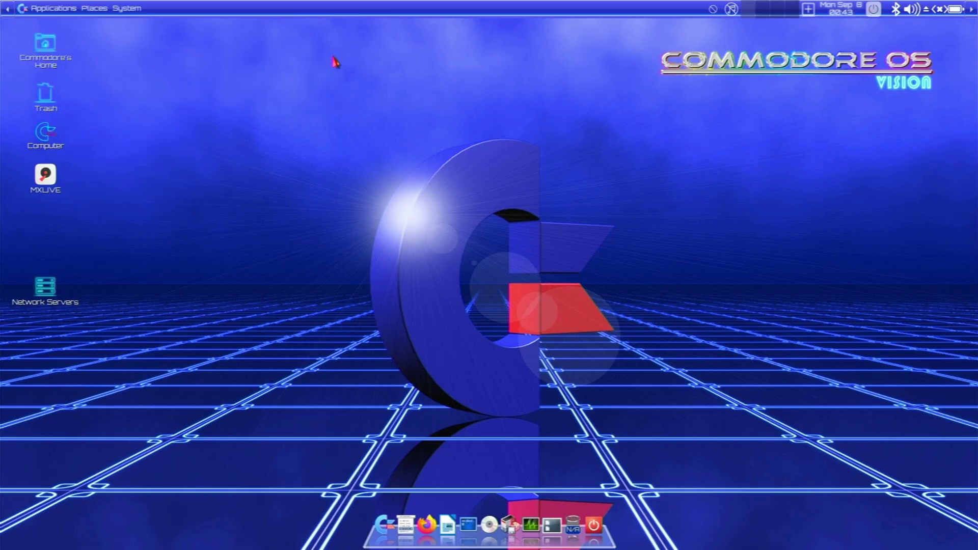
Open Applications and go to the Commodore Emulators submenu.
{"action": "left_click", "coordinate": [62, 8]}
{"action": "mouse_move", "coordinate": [64, 176]}
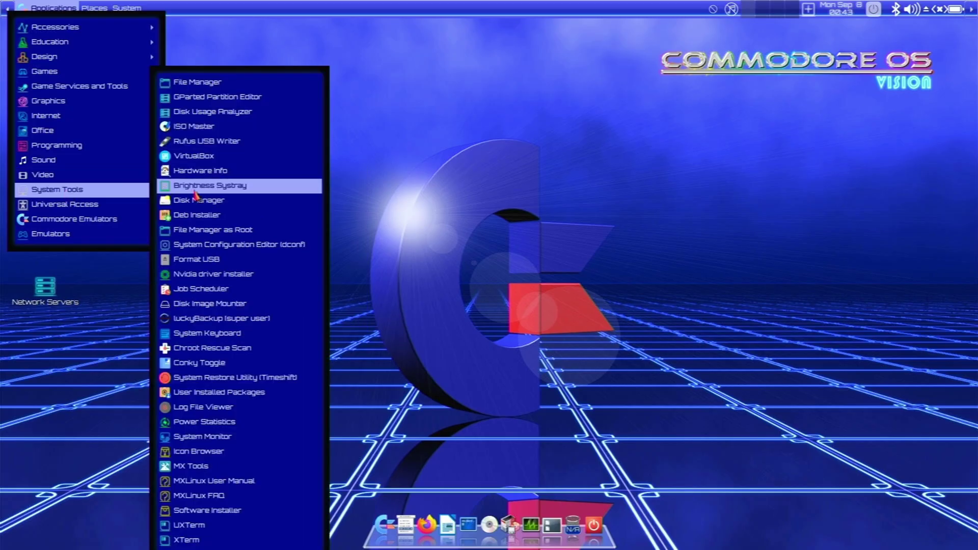
{"action": "mouse_move", "coordinate": [95, 225]}
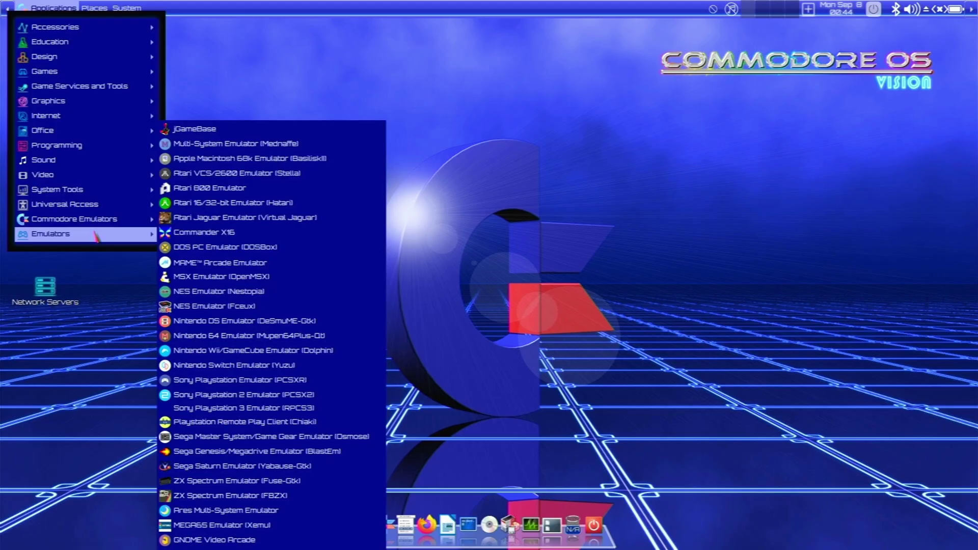
Launch the Commodore 64 emulator and drag the VICE window toward the screen centre.
{"action": "mouse_move", "coordinate": [134, 220]}
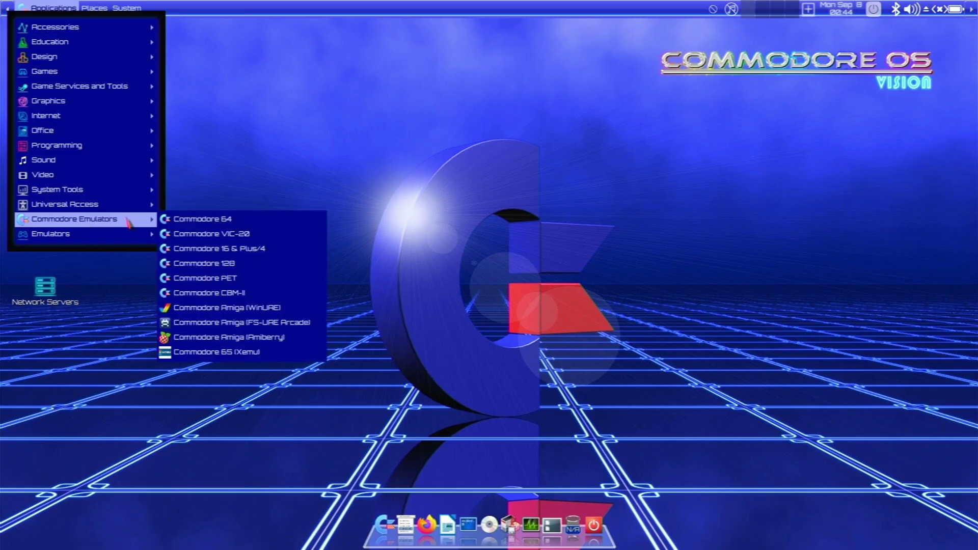
{"action": "left_click", "coordinate": [178, 223]}
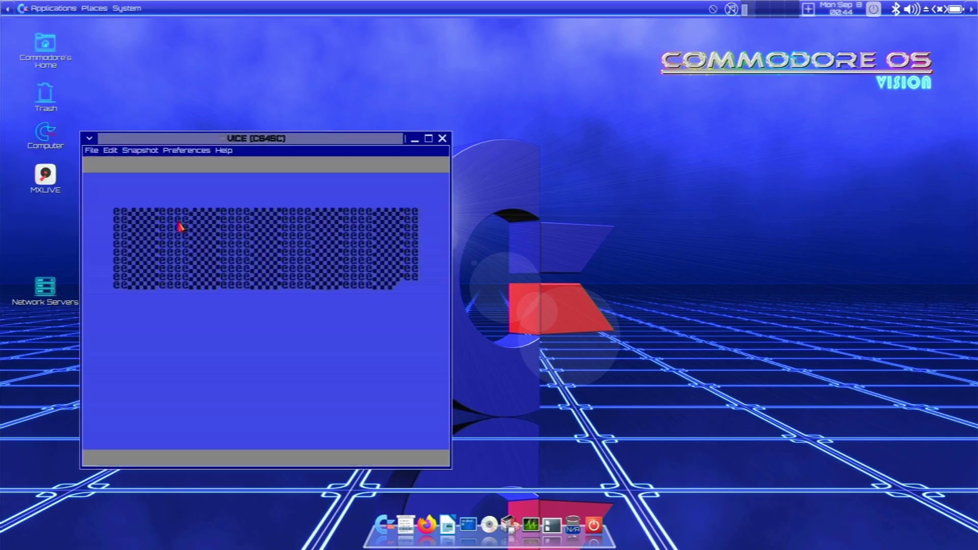
{"action": "left_click_drag", "start_coordinate": [285, 138], "coordinate": [495, 72]}
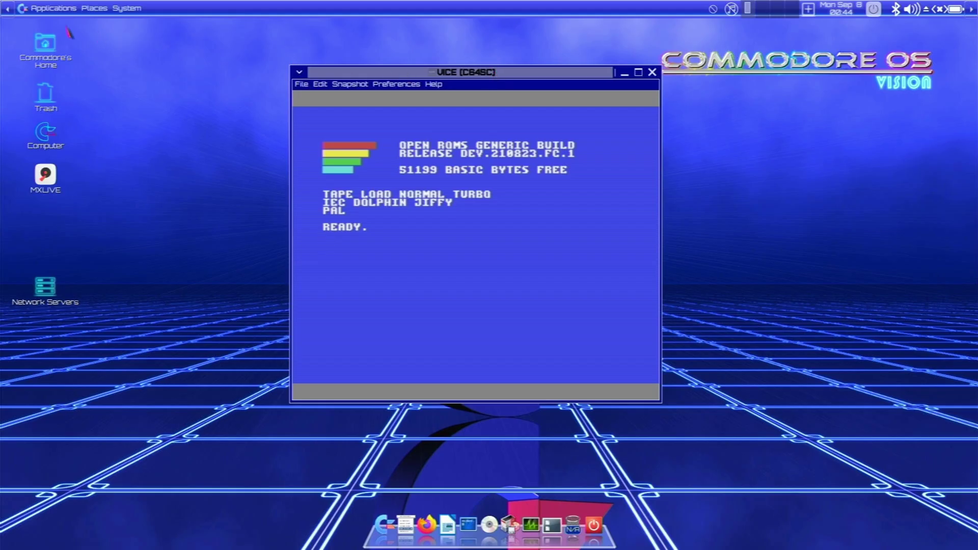
Try Commodore Amiga (WinUAE), acknowledge the missing ROM message, and close WinUAE Properties.
{"action": "left_click", "coordinate": [59, 11]}
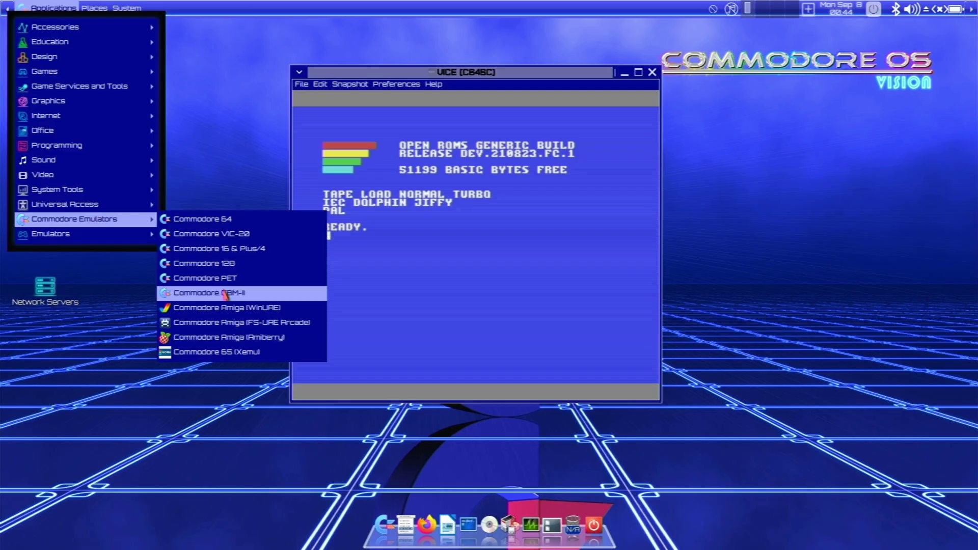
{"action": "left_click", "coordinate": [232, 307]}
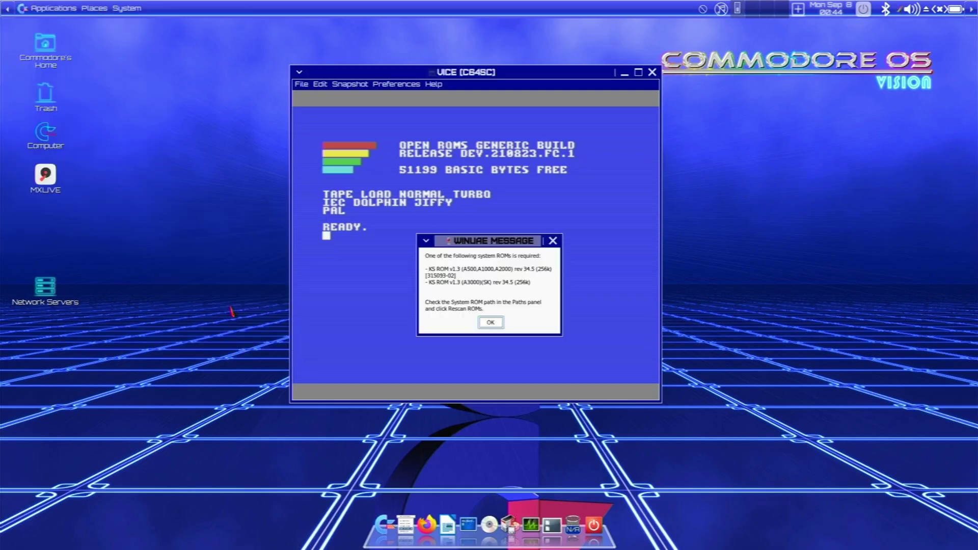
{"action": "left_click", "coordinate": [490, 323]}
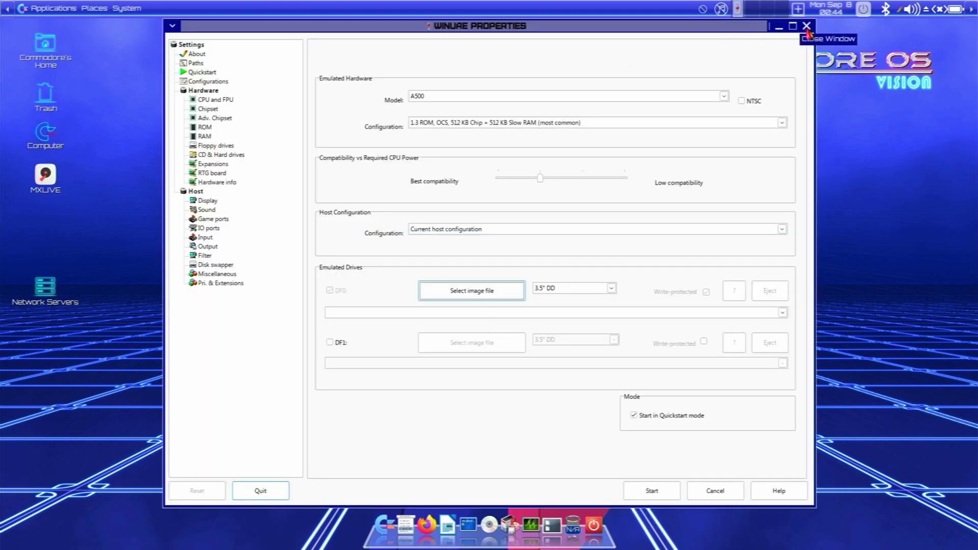
{"action": "left_click", "coordinate": [807, 26]}
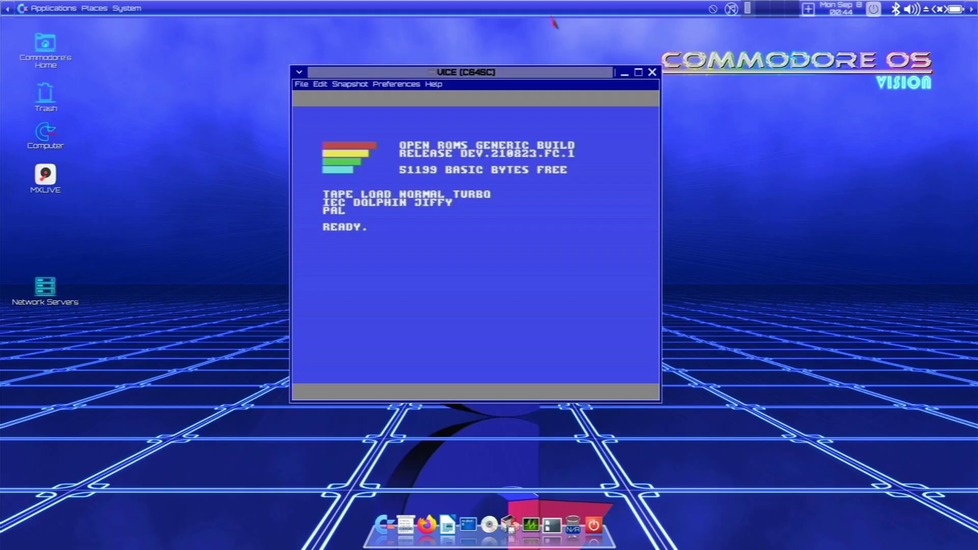
Re-enable Animate Wallpaper (Toggle) under System > Commodore OS, then request closing the VICE window.
{"action": "left_click", "coordinate": [55, 8]}
{"action": "mouse_move", "coordinate": [74, 219]}
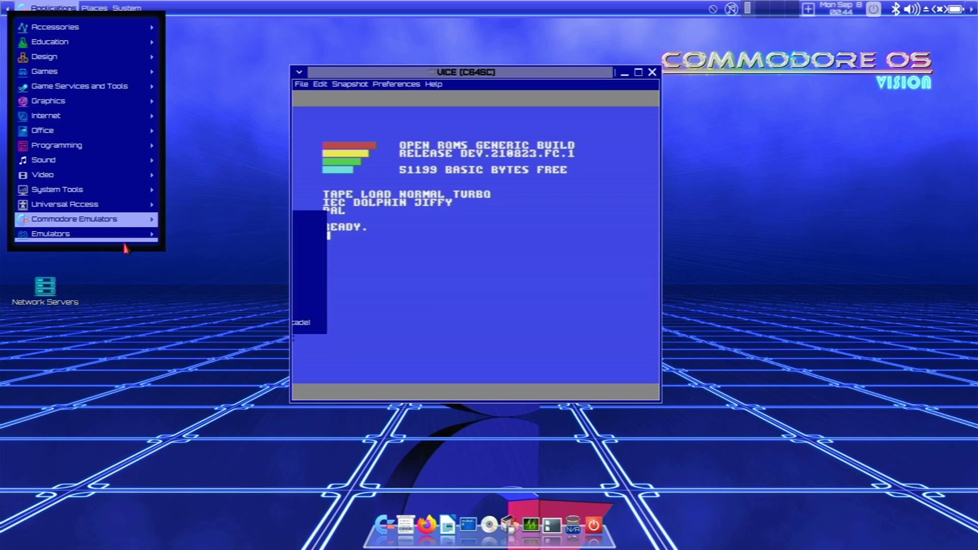
{"action": "left_click", "coordinate": [196, 57]}
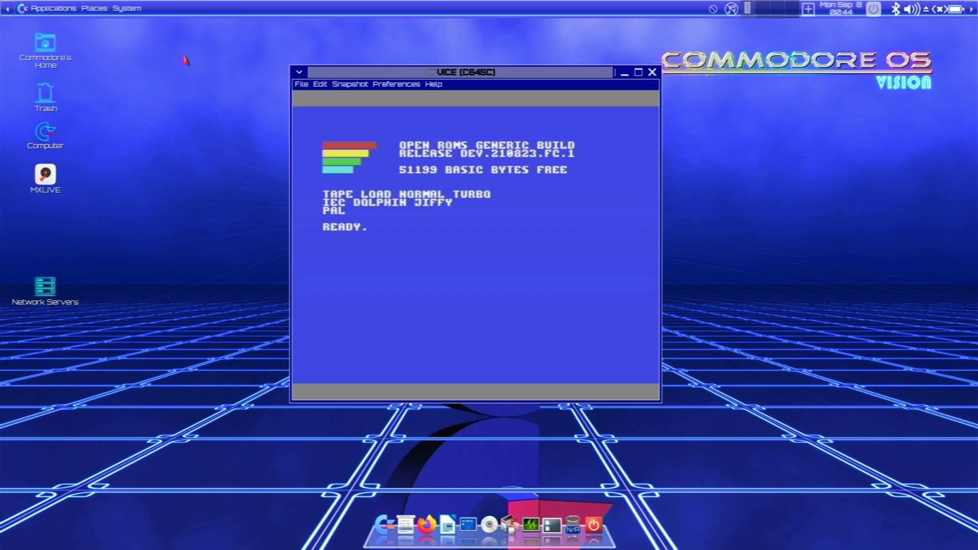
{"action": "left_click", "coordinate": [127, 11]}
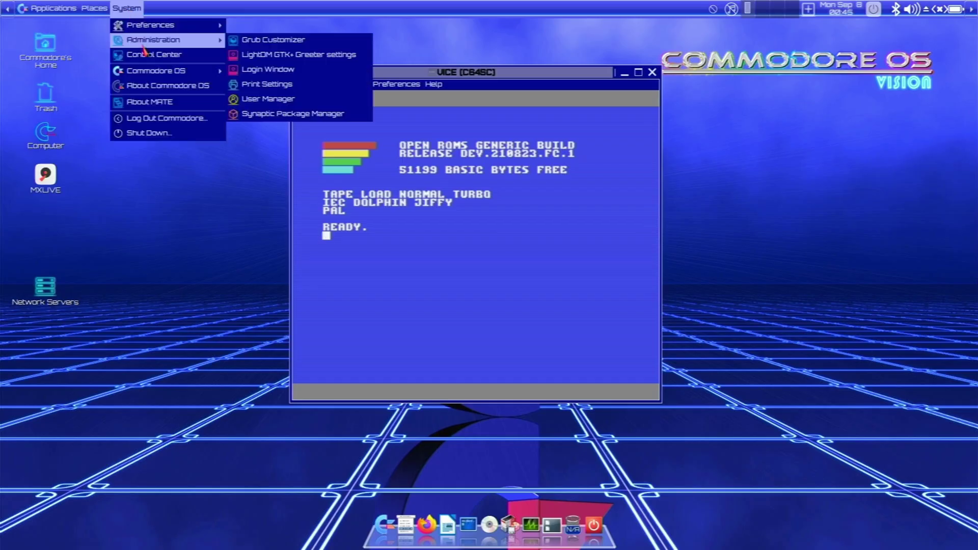
{"action": "mouse_move", "coordinate": [153, 71]}
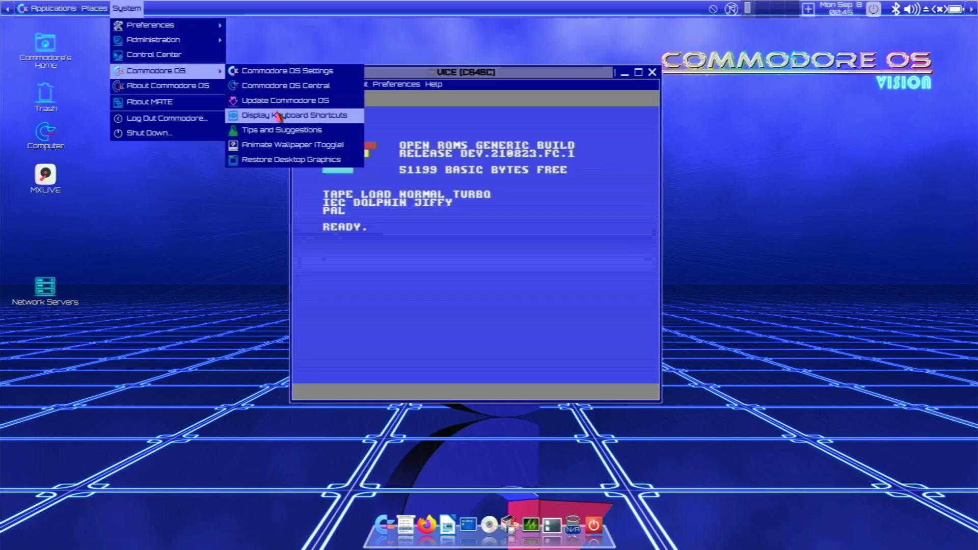
{"action": "left_click", "coordinate": [294, 149]}
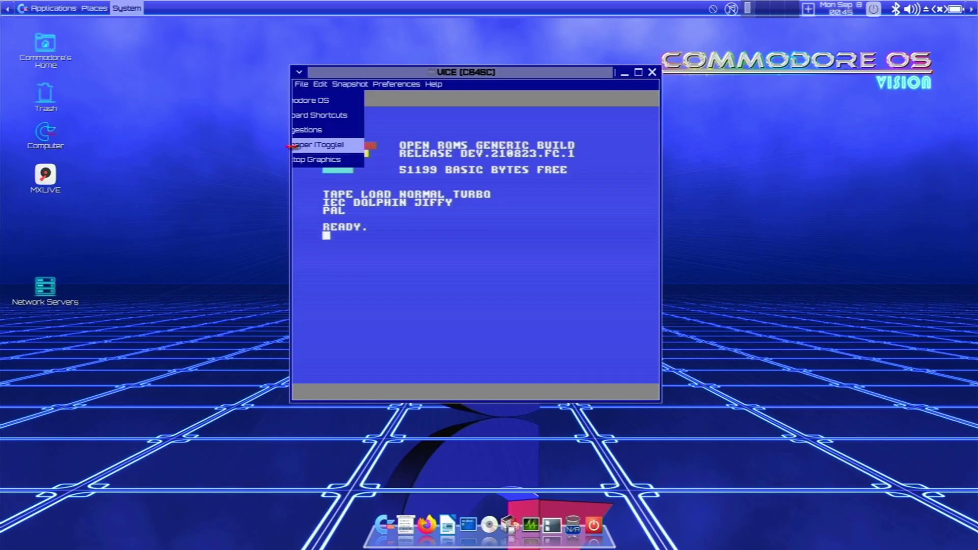
{"action": "left_click", "coordinate": [652, 73]}
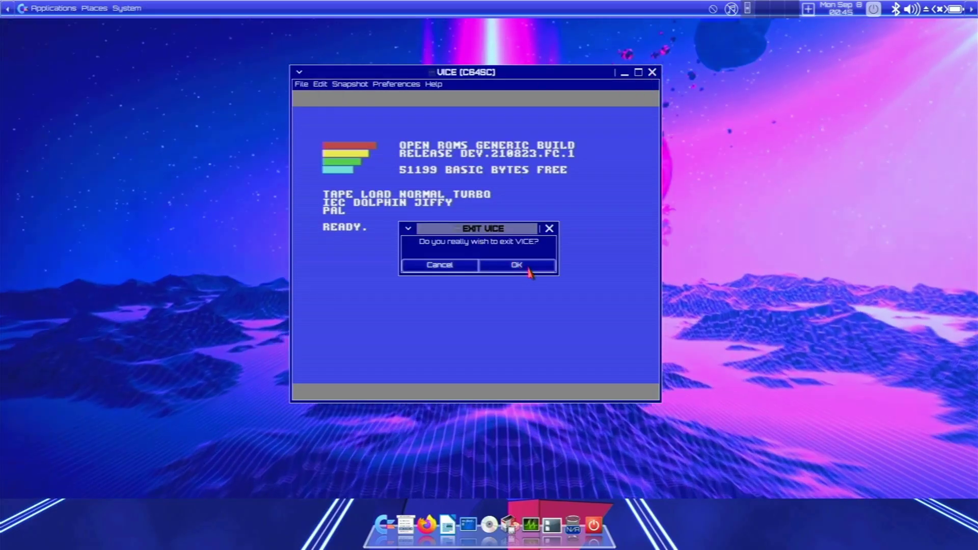
Confirm exiting VICE, then briefly open and close the System menu over the animated wallpaper.
{"action": "left_click", "coordinate": [526, 269]}
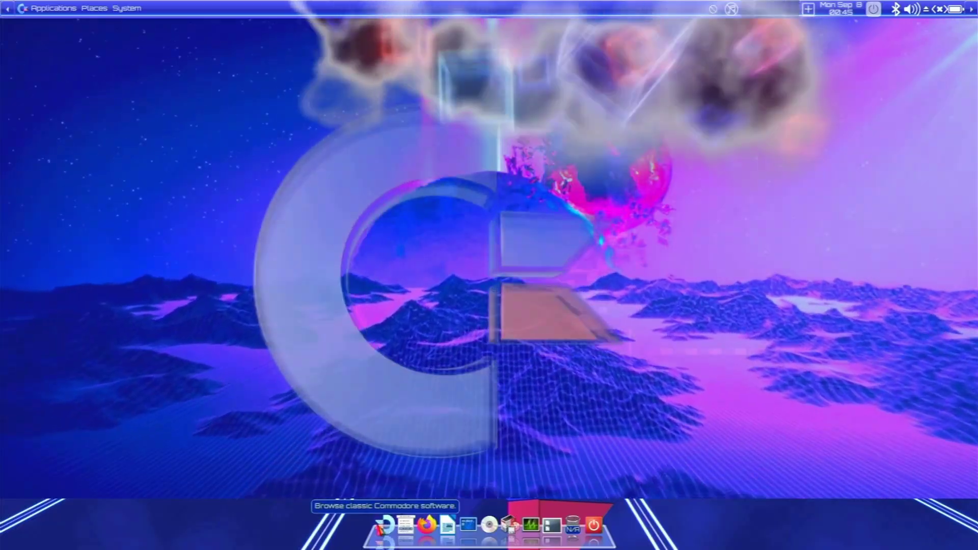
{"action": "left_click", "coordinate": [127, 8]}
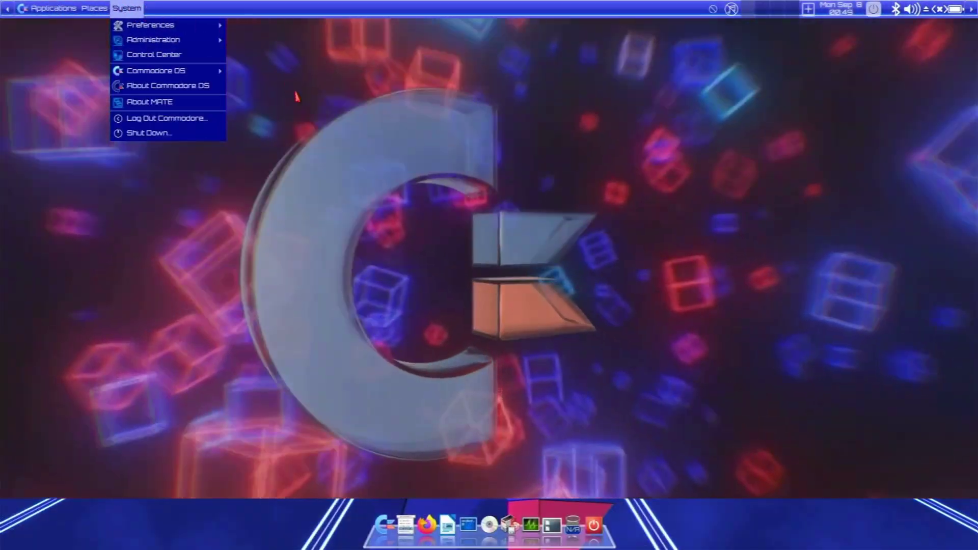
{"action": "left_click", "coordinate": [298, 99]}
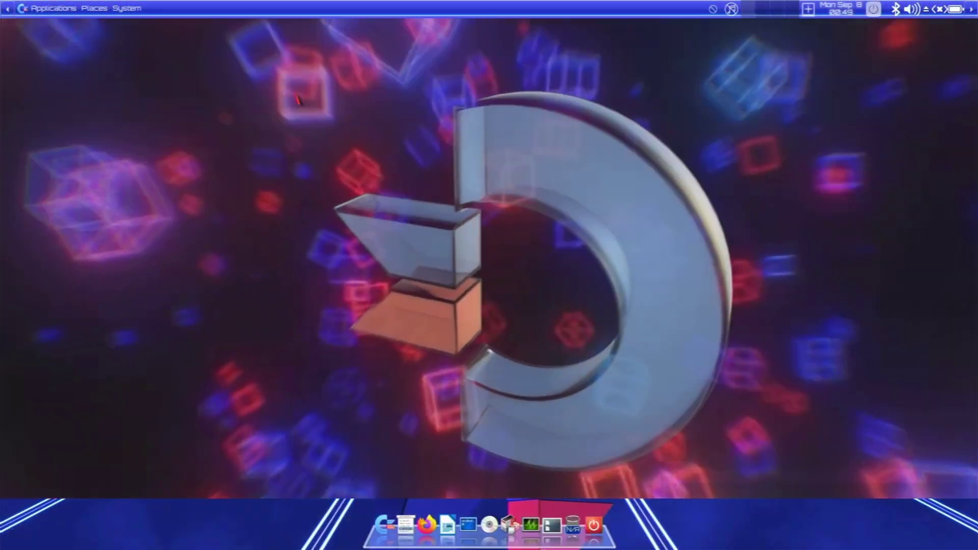